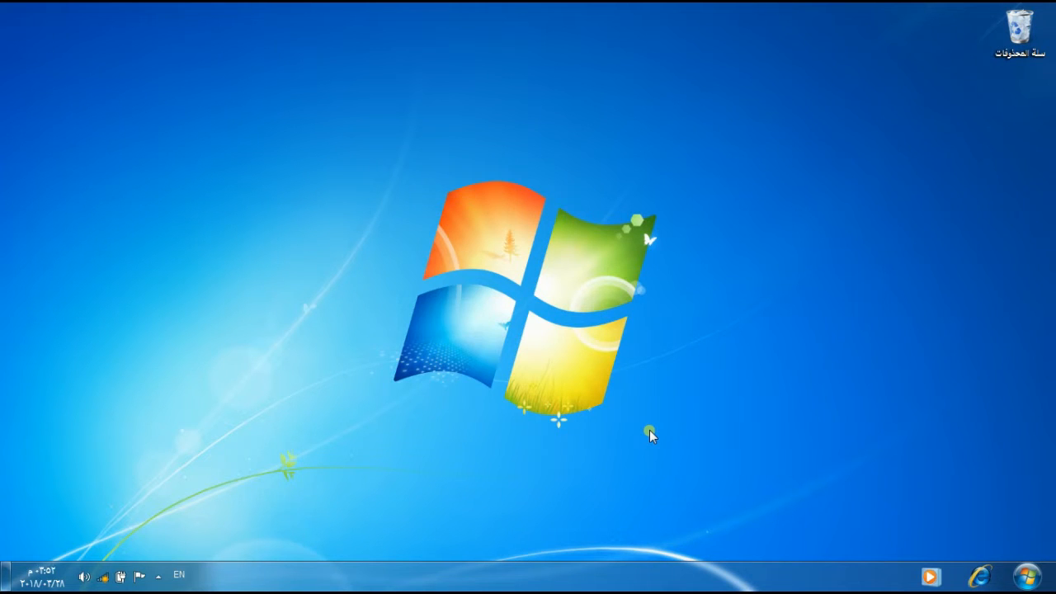
Show the Computer icon on the desktop and close the Start menu
{"action": "left_click", "coordinate": [1028, 577]}
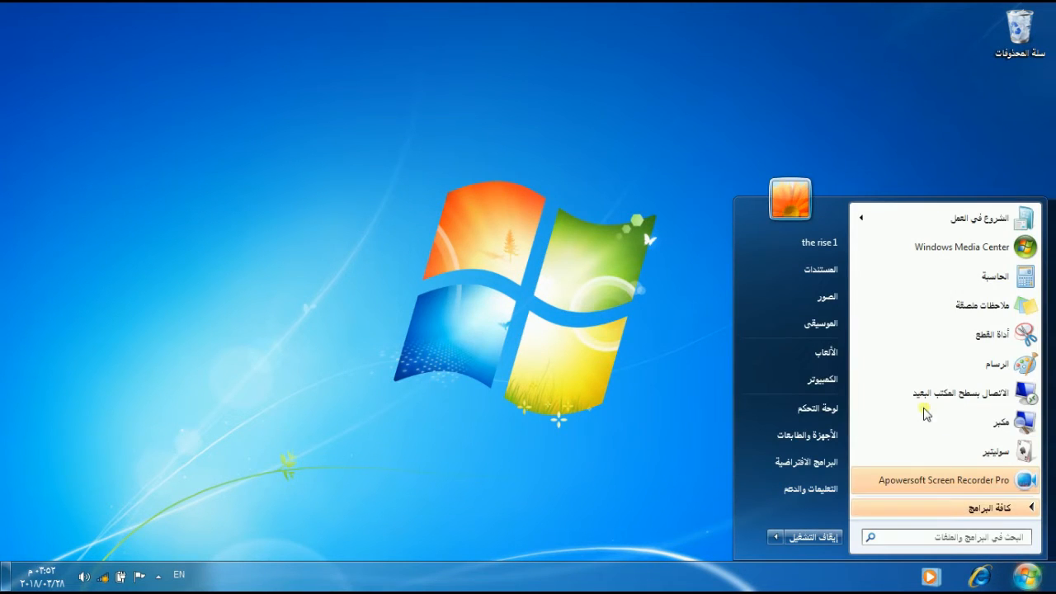
{"action": "right_click", "coordinate": [831, 380]}
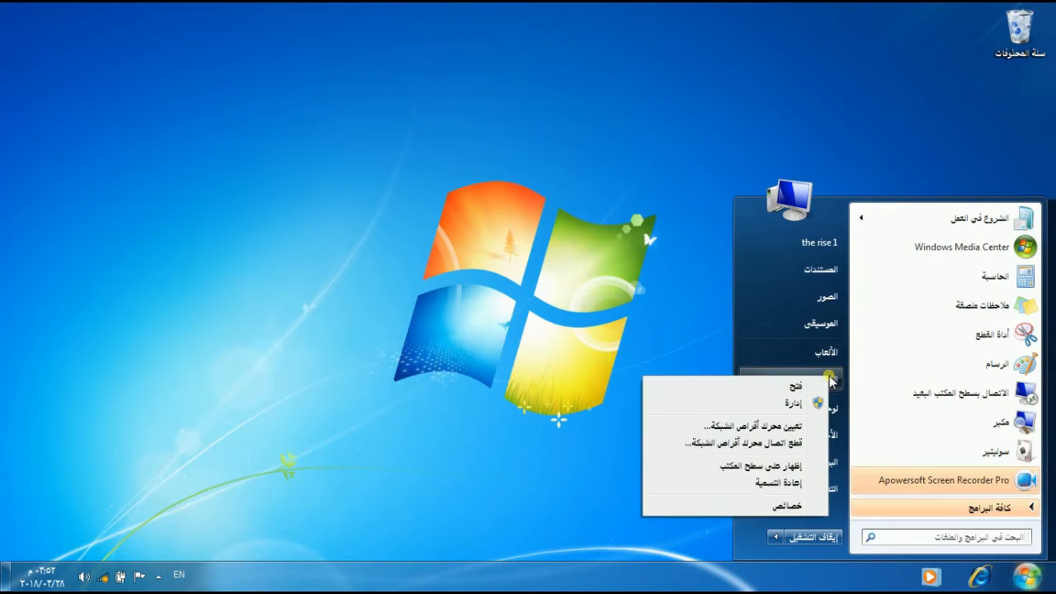
{"action": "left_click", "coordinate": [771, 468]}
{"action": "left_click", "coordinate": [632, 306]}
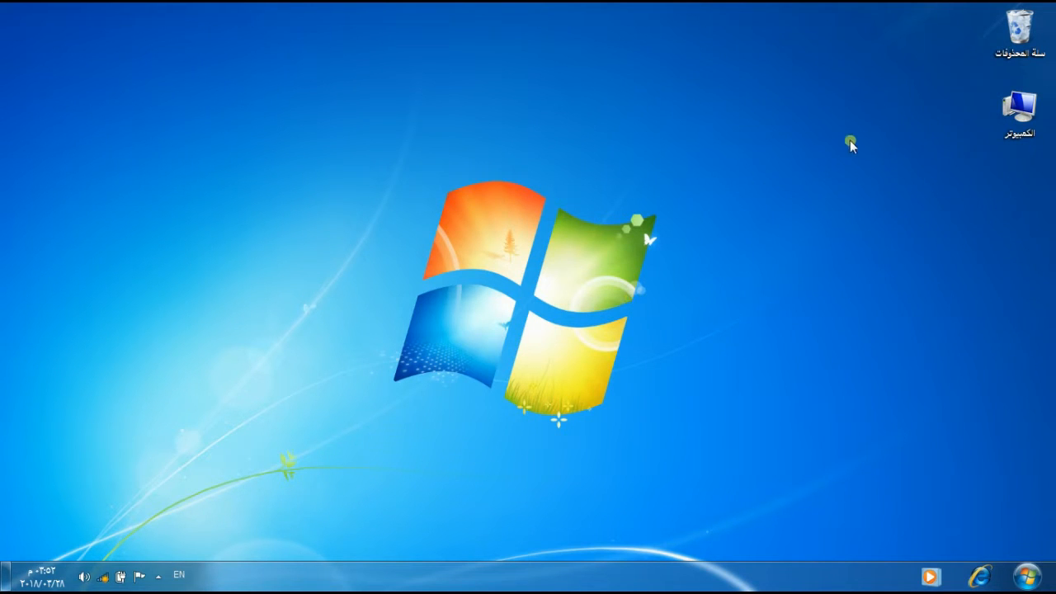
Open the System Protection configuration for drive C:, and briefly view the drives' free space in the Computer window
{"action": "right_click", "coordinate": [1010, 117]}
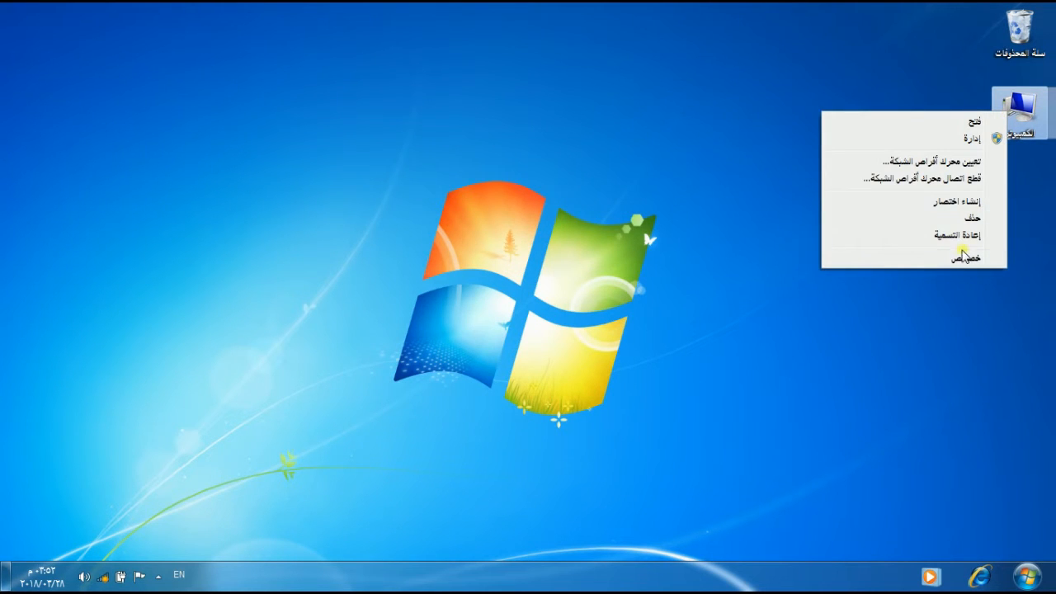
{"action": "left_click", "coordinate": [960, 258]}
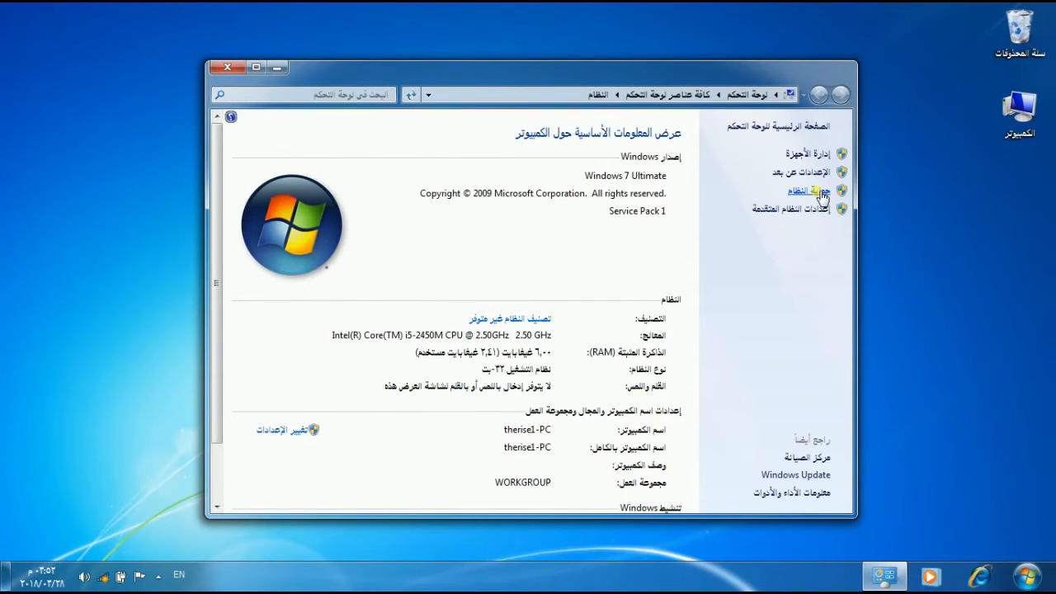
{"action": "left_click", "coordinate": [821, 193]}
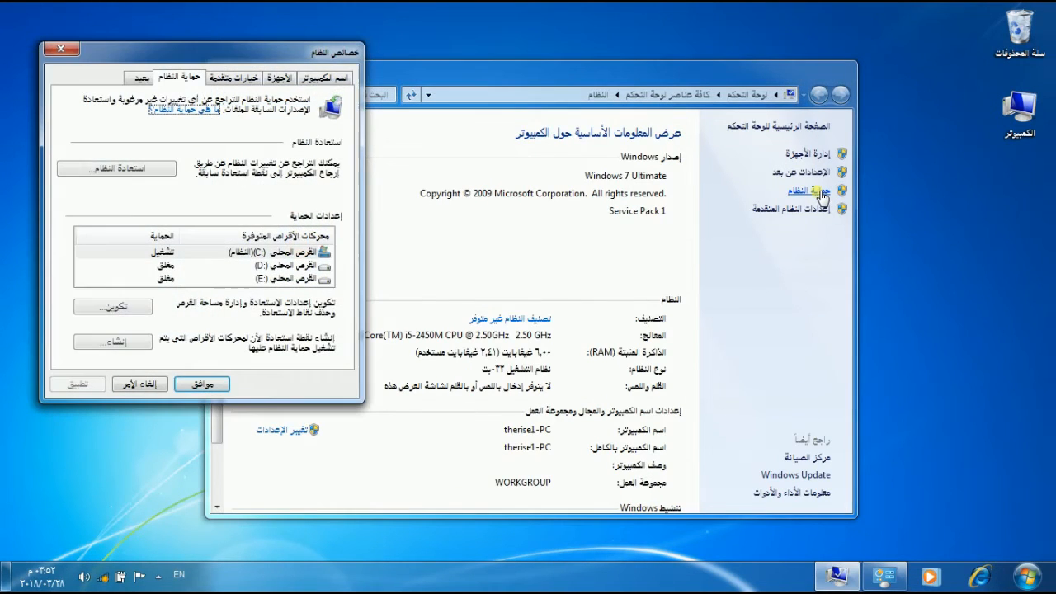
{"action": "left_click", "coordinate": [292, 252]}
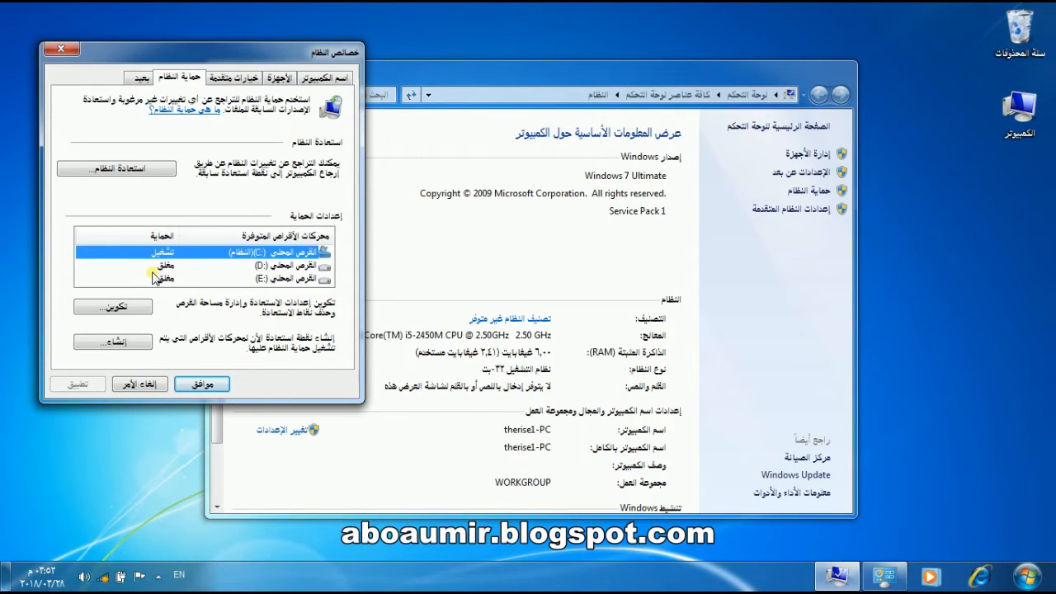
{"action": "left_click", "coordinate": [134, 308]}
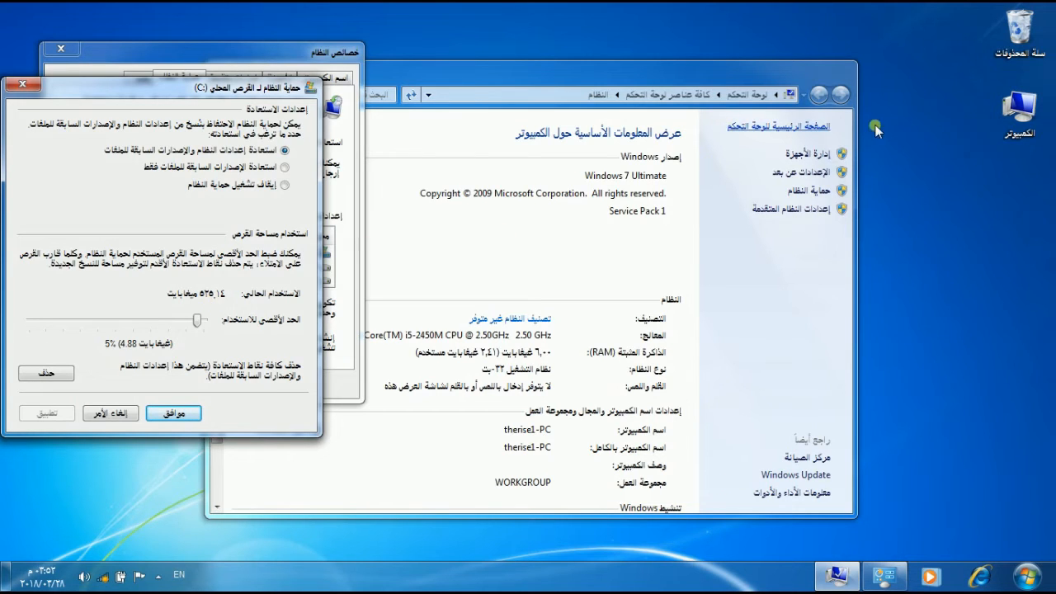
{"action": "double_click", "coordinate": [1007, 125]}
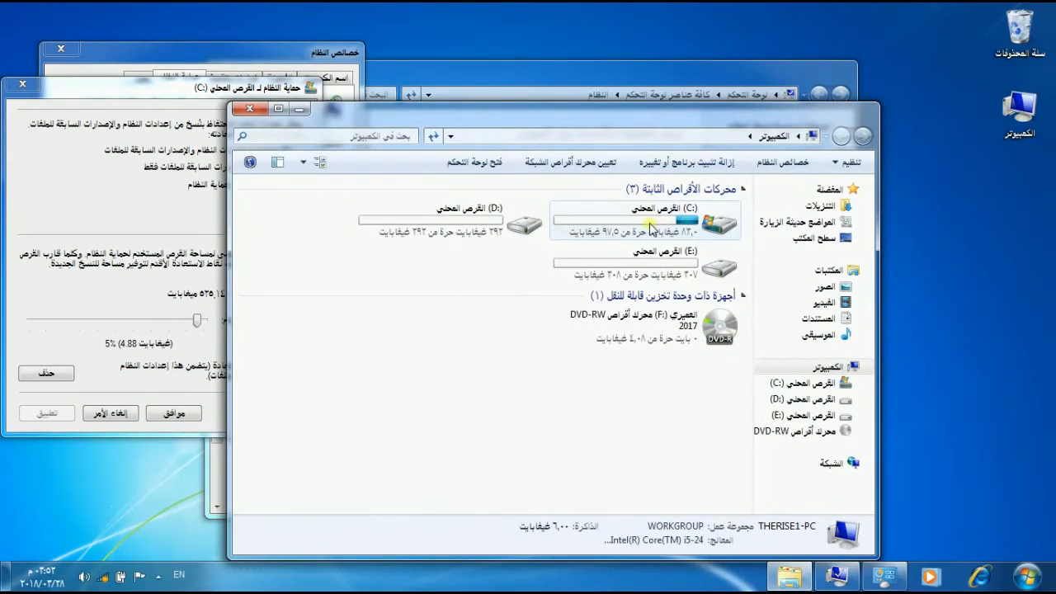
{"action": "left_click", "coordinate": [250, 109]}
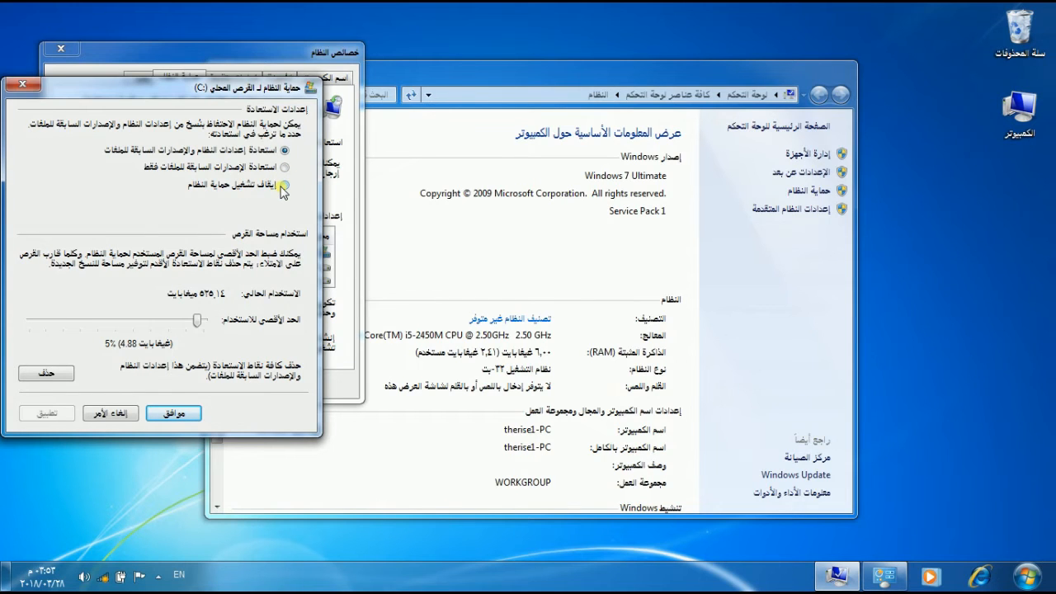
Turn off system protection for drive C:, apply the change and confirm it
{"action": "left_click", "coordinate": [283, 184]}
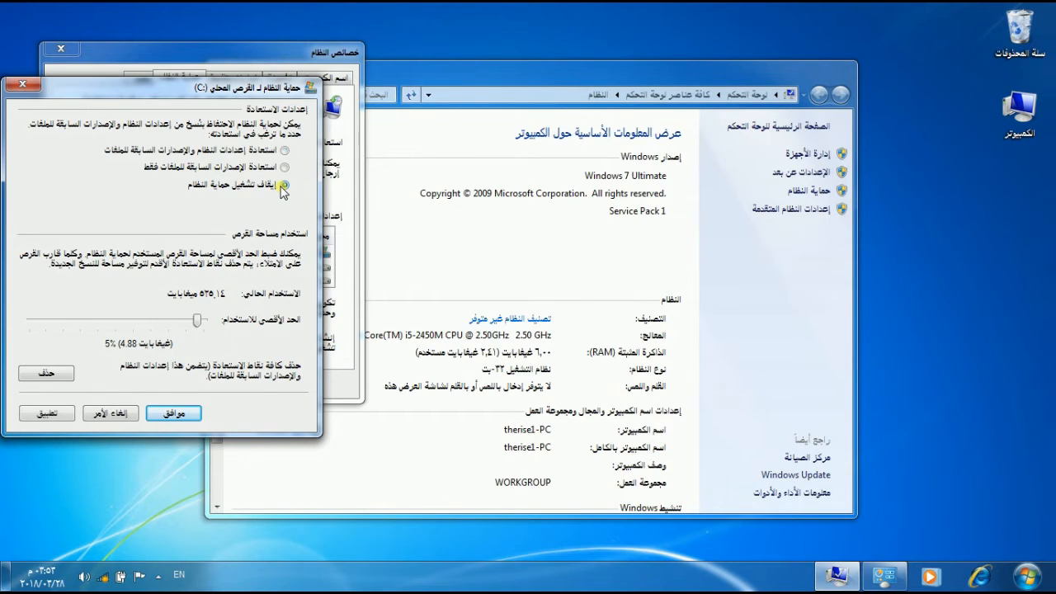
{"action": "left_click", "coordinate": [66, 419]}
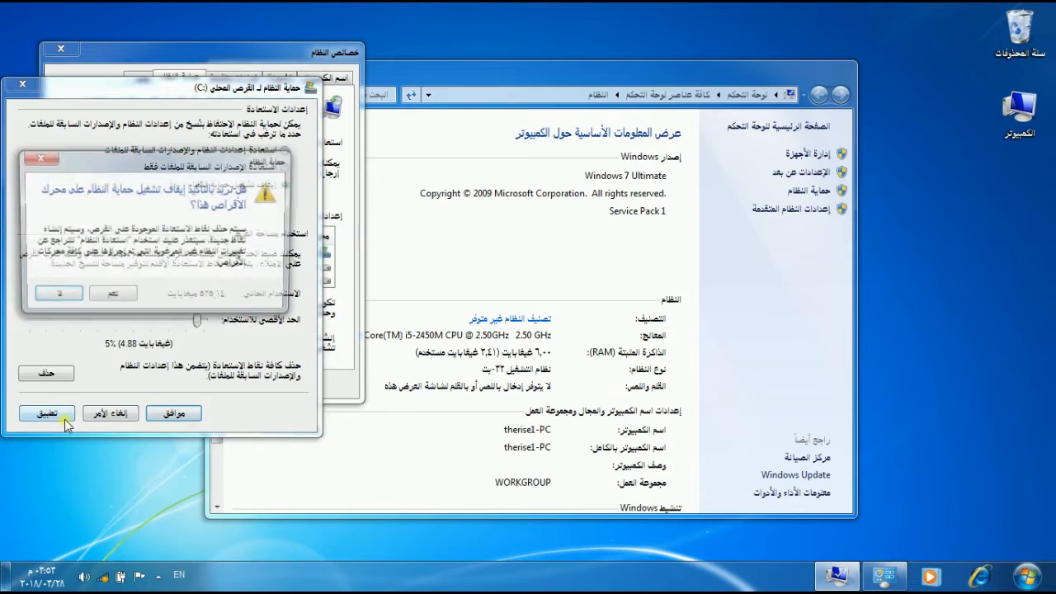
{"action": "left_click", "coordinate": [119, 297]}
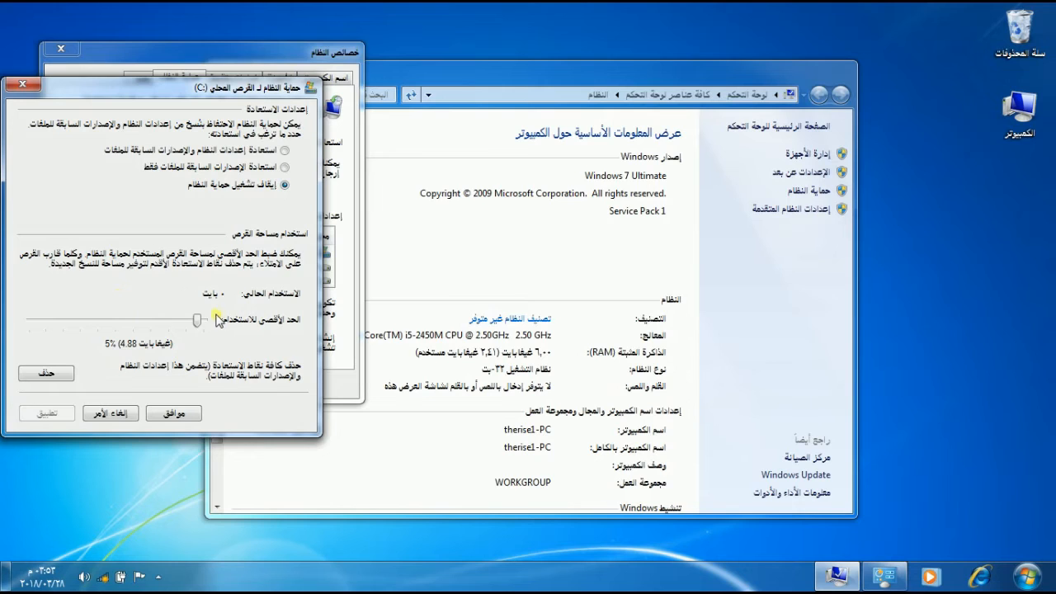
Set drive C:'s maximum disk space usage for protection to 1%, accept the settings and close the System windows
{"action": "left_click_drag", "start_coordinate": [198, 322], "coordinate": [207, 322]}
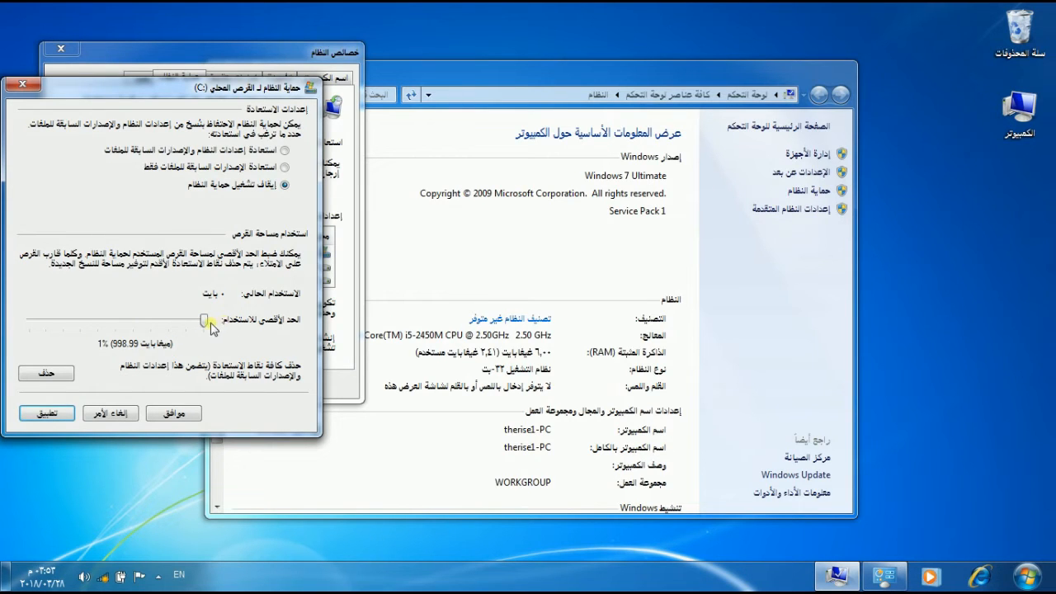
{"action": "left_click", "coordinate": [188, 412]}
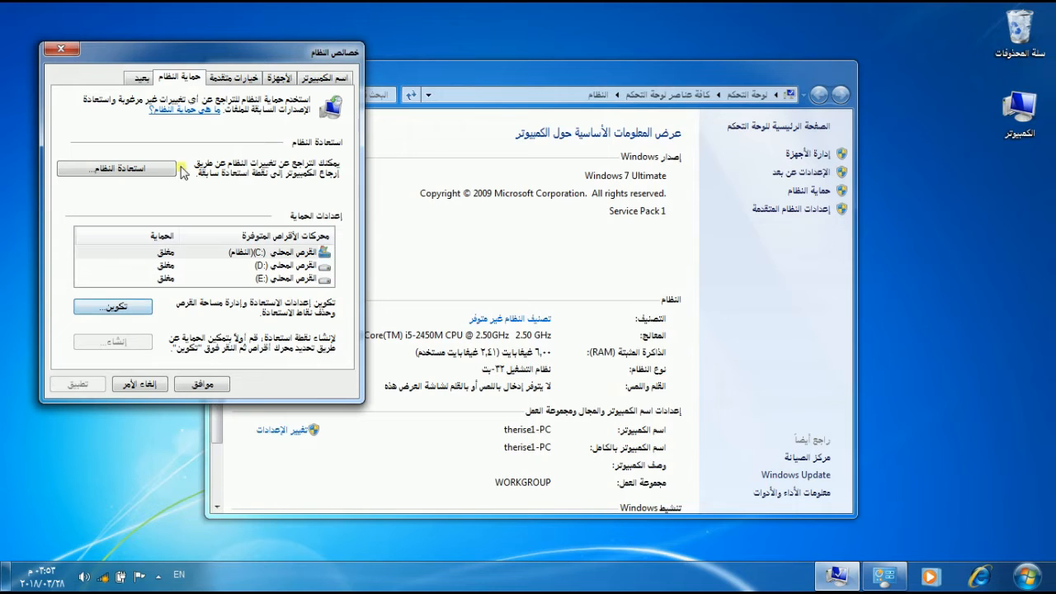
{"action": "left_click", "coordinate": [201, 384]}
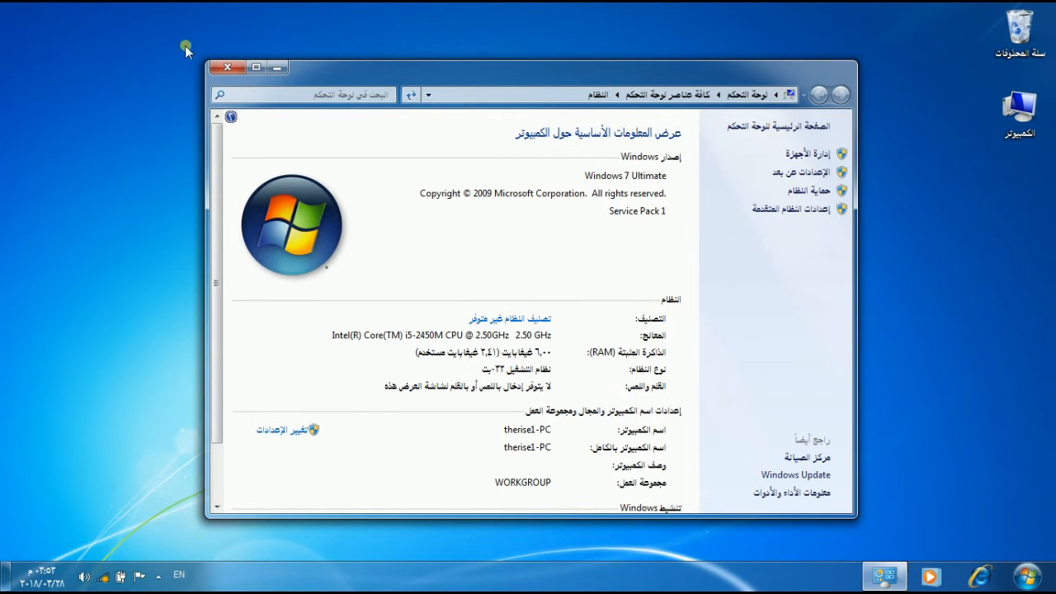
{"action": "left_click", "coordinate": [217, 70]}
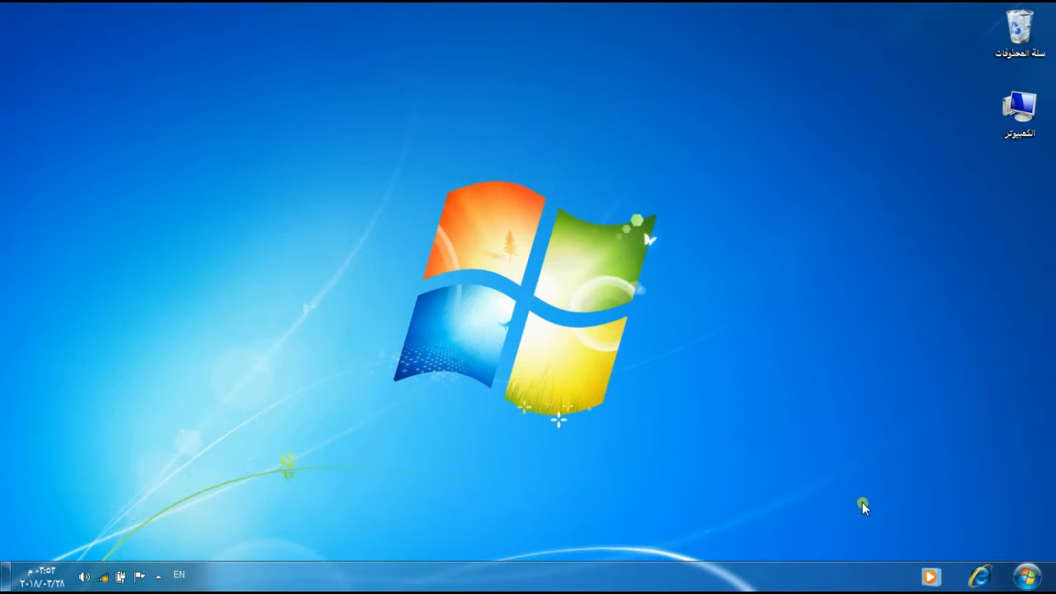
Open Control Panel and move its window clear of the desktop icons
{"action": "left_click", "coordinate": [1023, 580]}
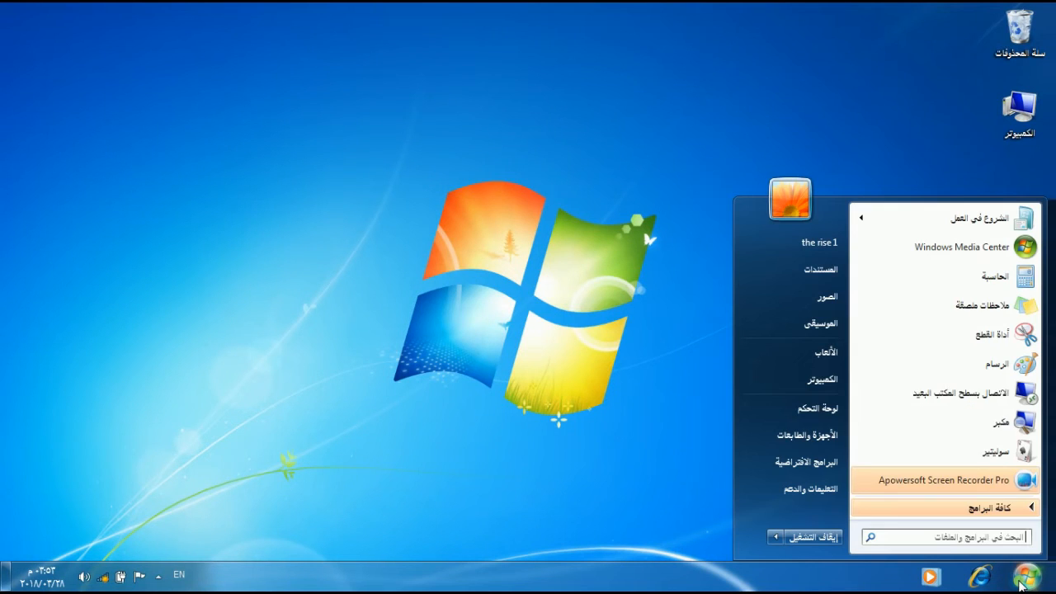
{"action": "left_click", "coordinate": [817, 407]}
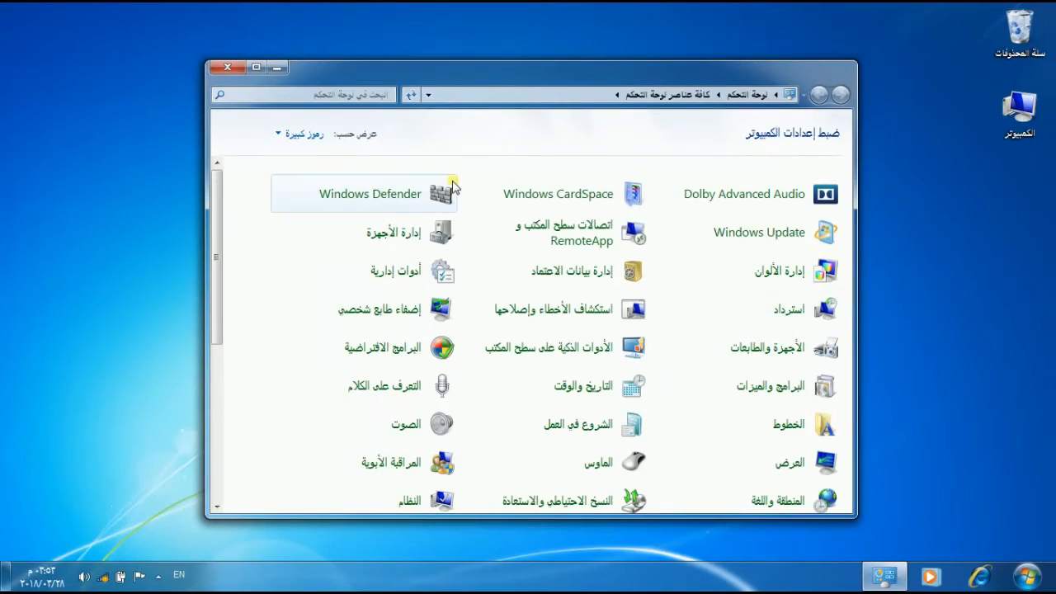
{"action": "left_click_drag", "start_coordinate": [422, 77], "coordinate": [327, 23]}
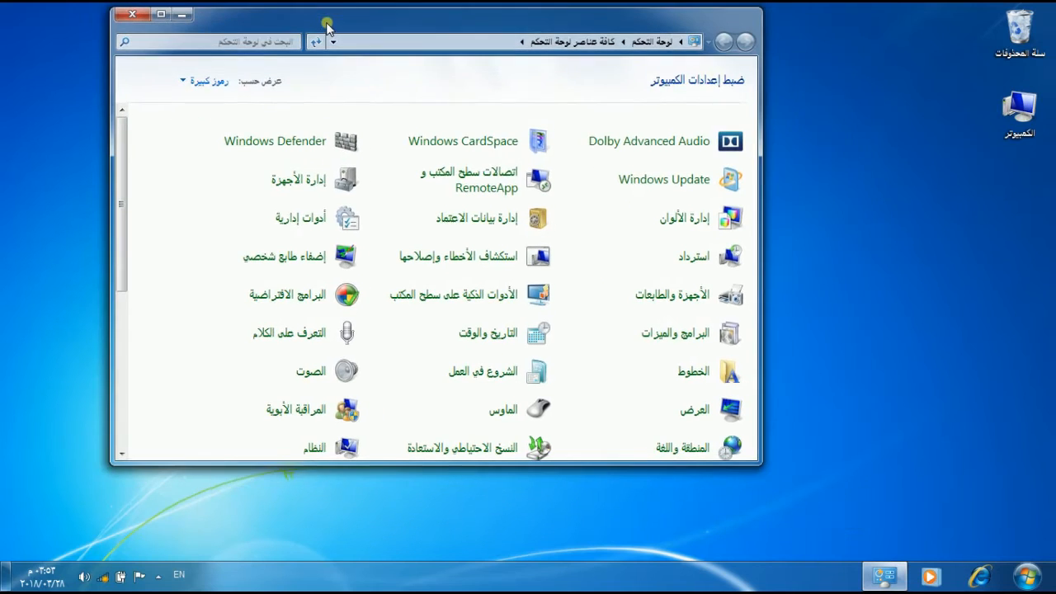
Switch the Control Panel view to Category and back to Large icons
{"action": "left_click", "coordinate": [208, 82]}
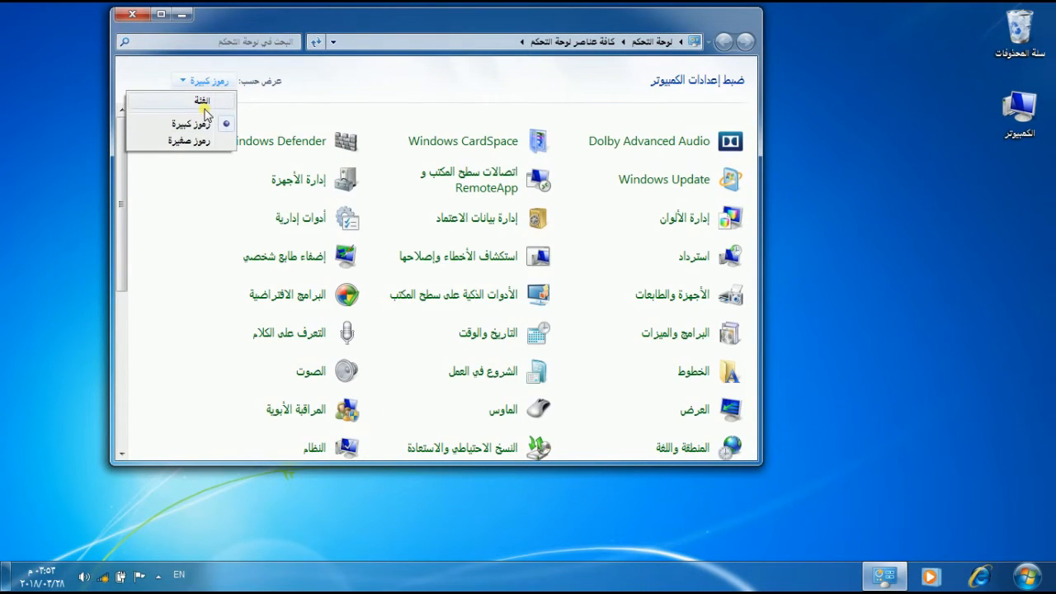
{"action": "left_click", "coordinate": [205, 101]}
{"action": "left_click", "coordinate": [198, 82]}
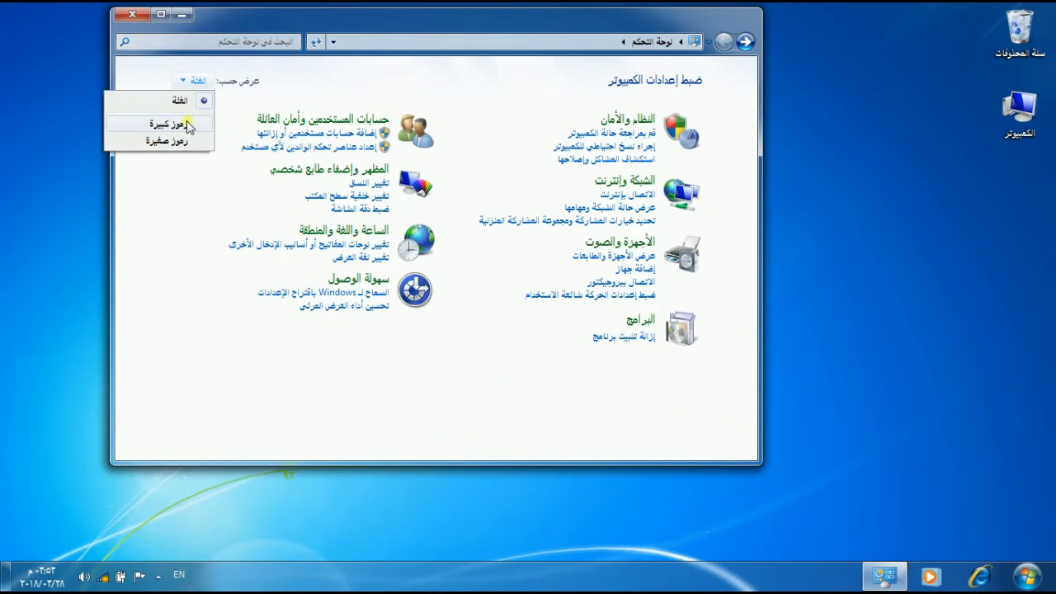
{"action": "left_click", "coordinate": [189, 121]}
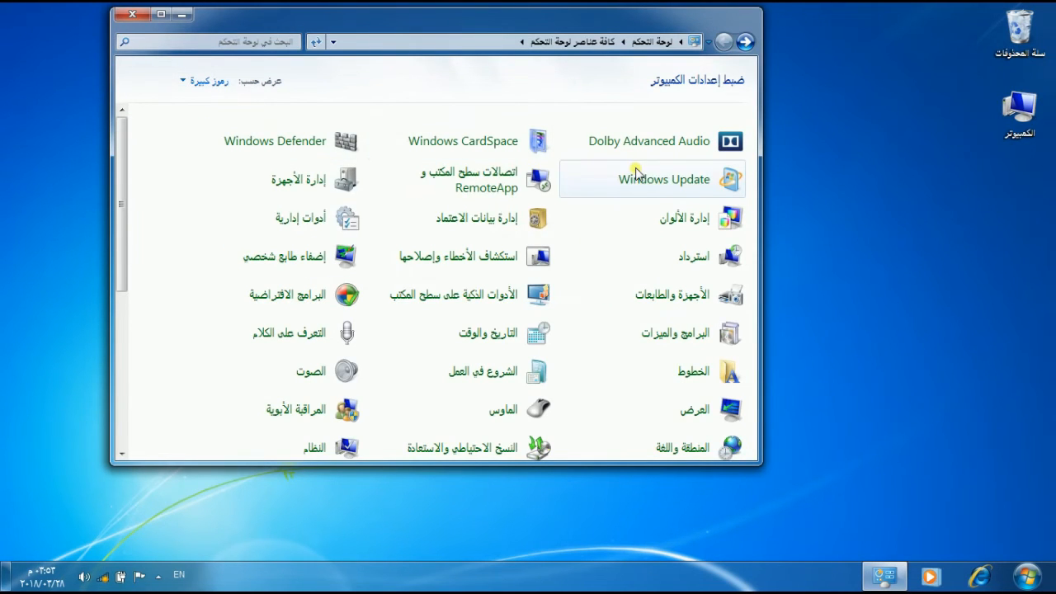
Set Windows Update's important updates to never check for updates, save, and return to all Control Panel items
{"action": "left_click", "coordinate": [657, 184]}
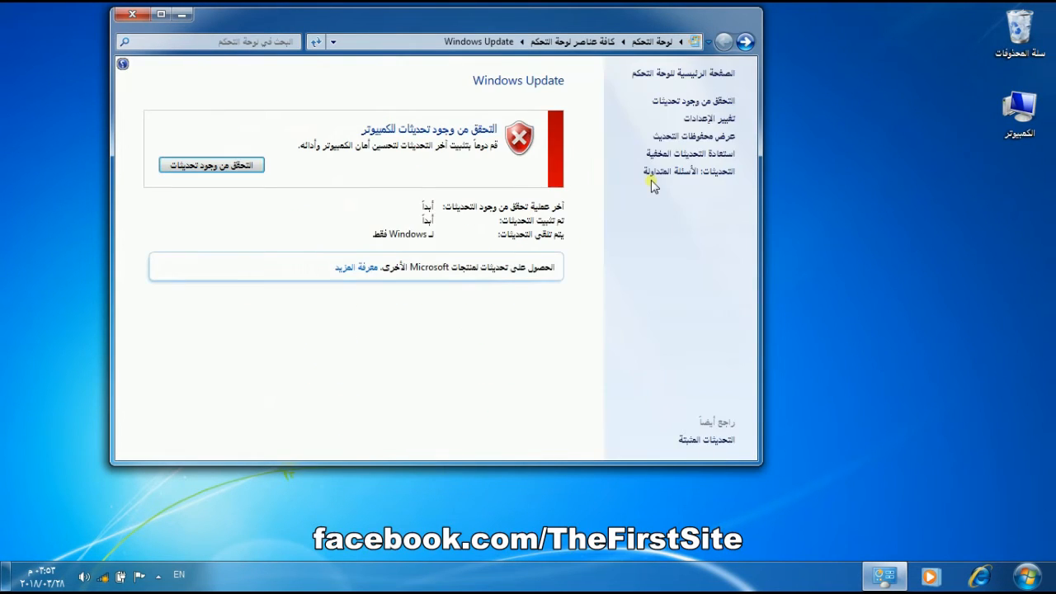
{"action": "left_click", "coordinate": [715, 119]}
{"action": "left_click", "coordinate": [578, 177]}
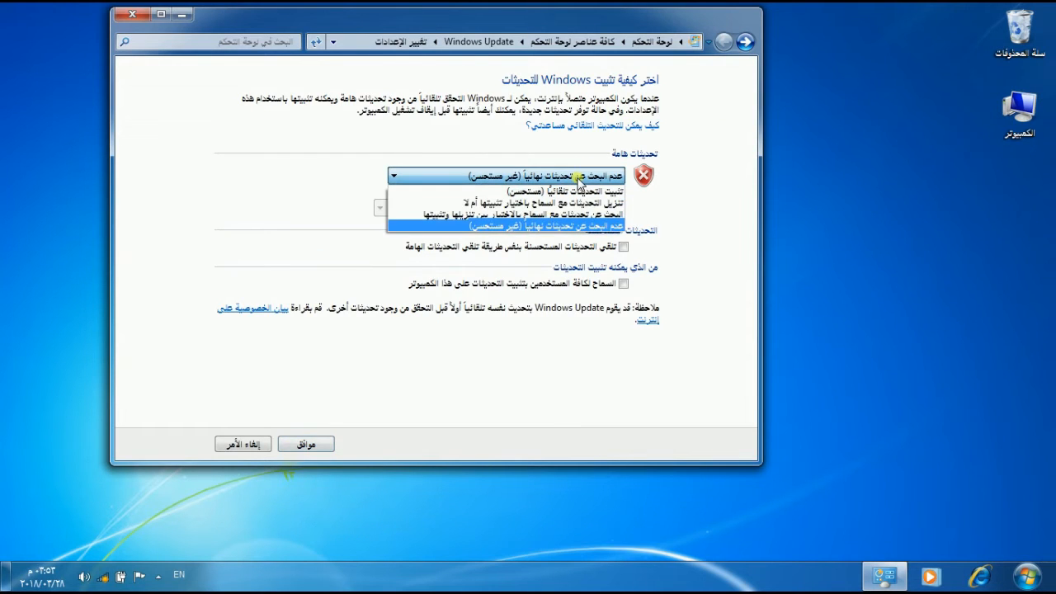
{"action": "left_click", "coordinate": [589, 226]}
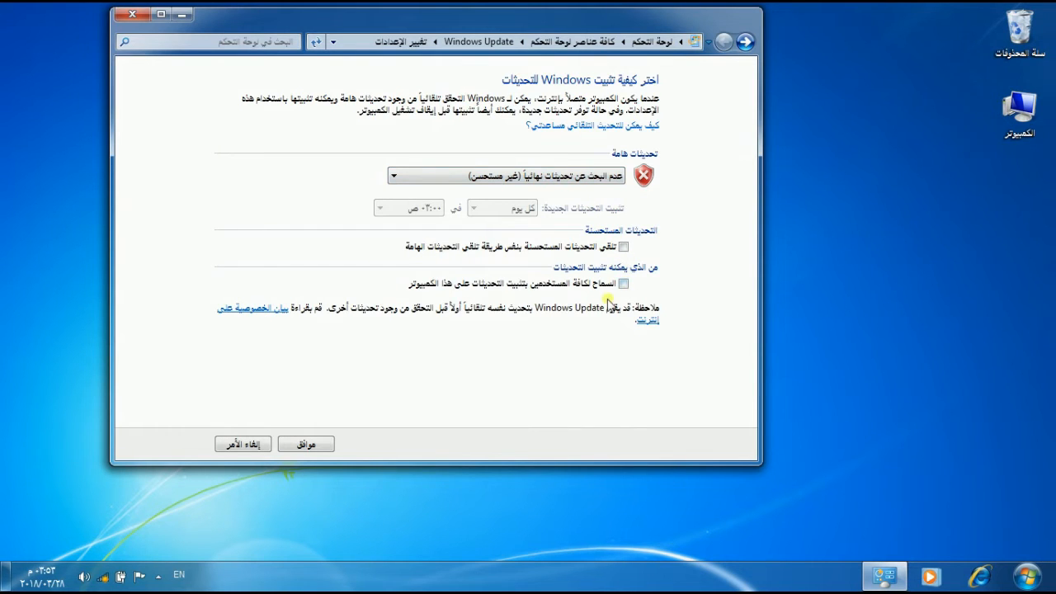
{"action": "left_click", "coordinate": [329, 444]}
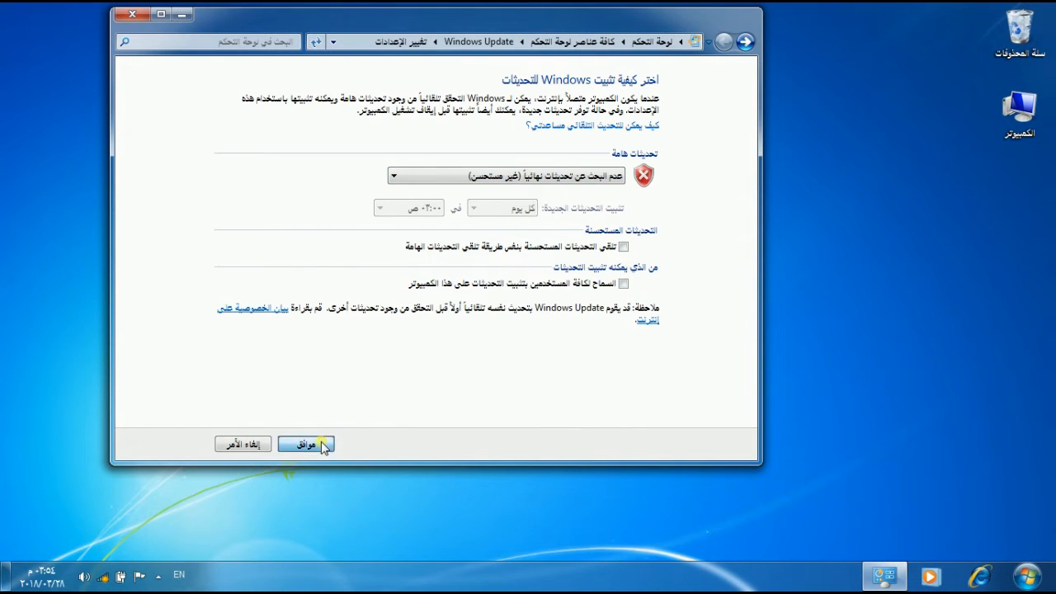
{"action": "left_click", "coordinate": [570, 42]}
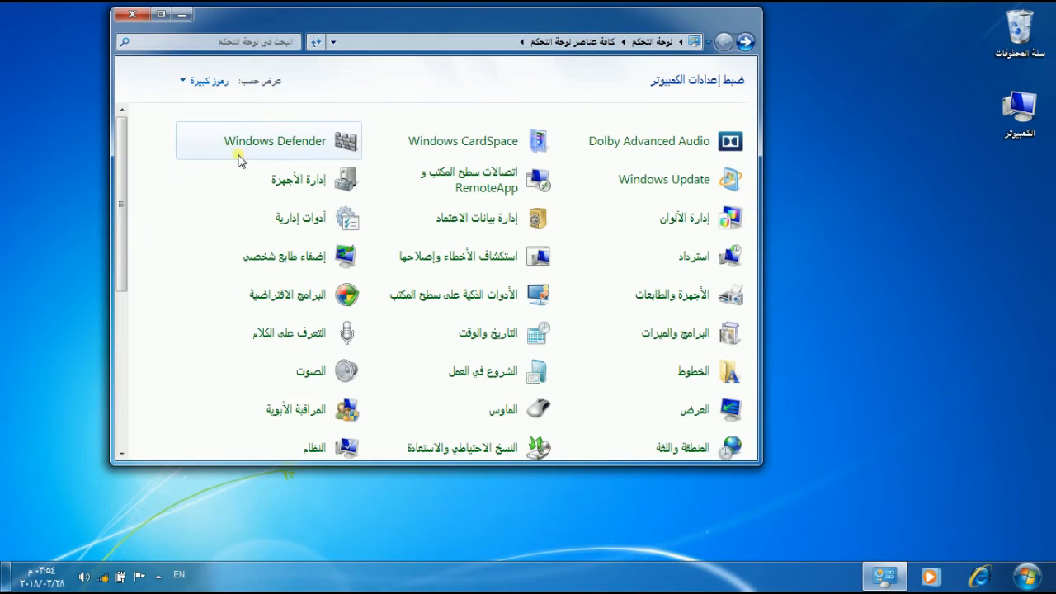
Open the User Account Control settings from User Accounts and raise the notification level to Default
{"action": "left_click_drag", "start_coordinate": [122, 164], "coordinate": [124, 339]}
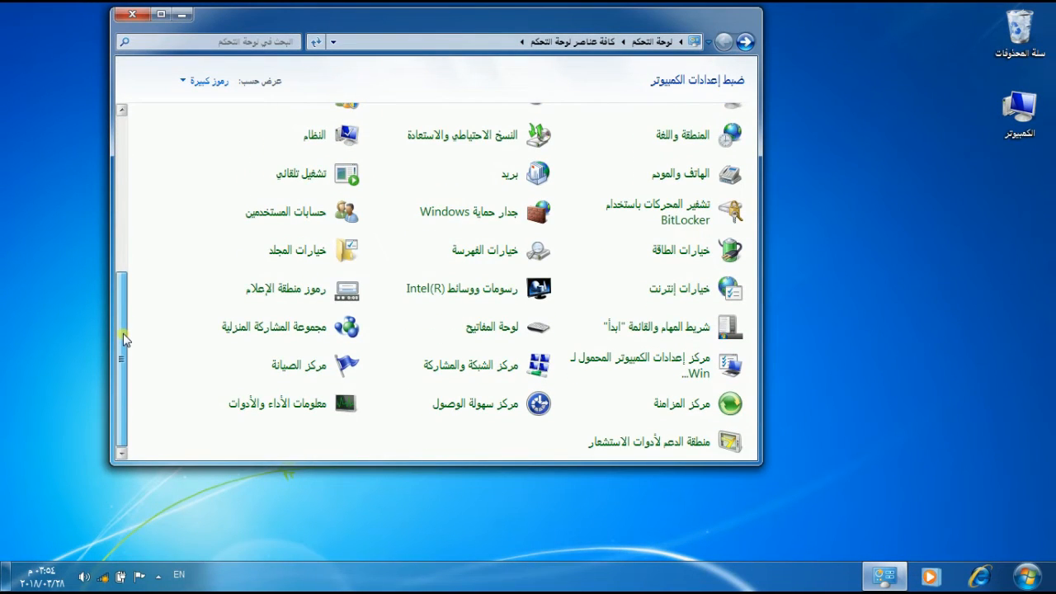
{"action": "left_click", "coordinate": [287, 214]}
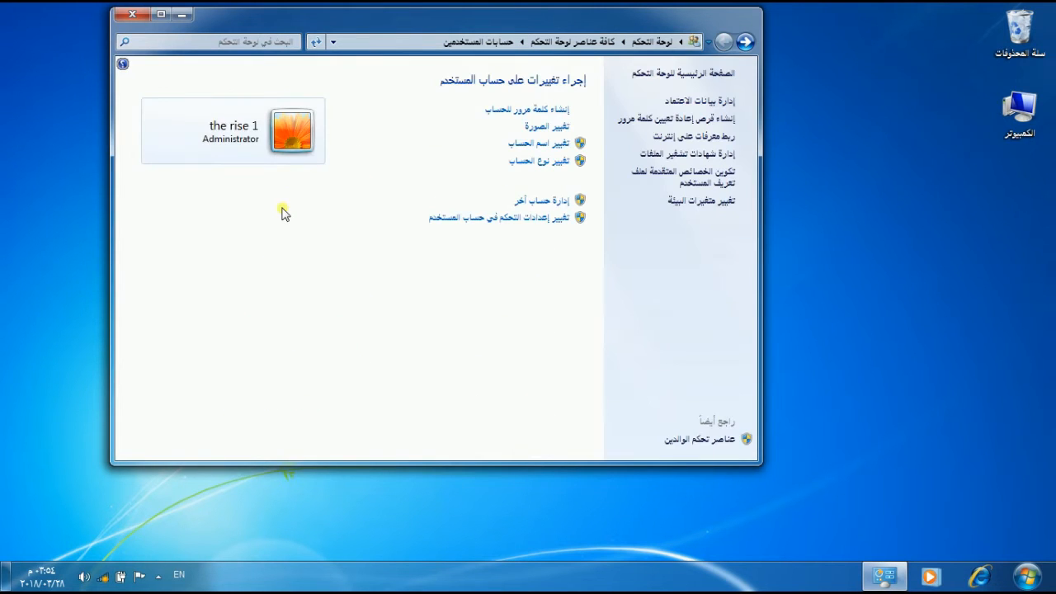
{"action": "left_click", "coordinate": [527, 224]}
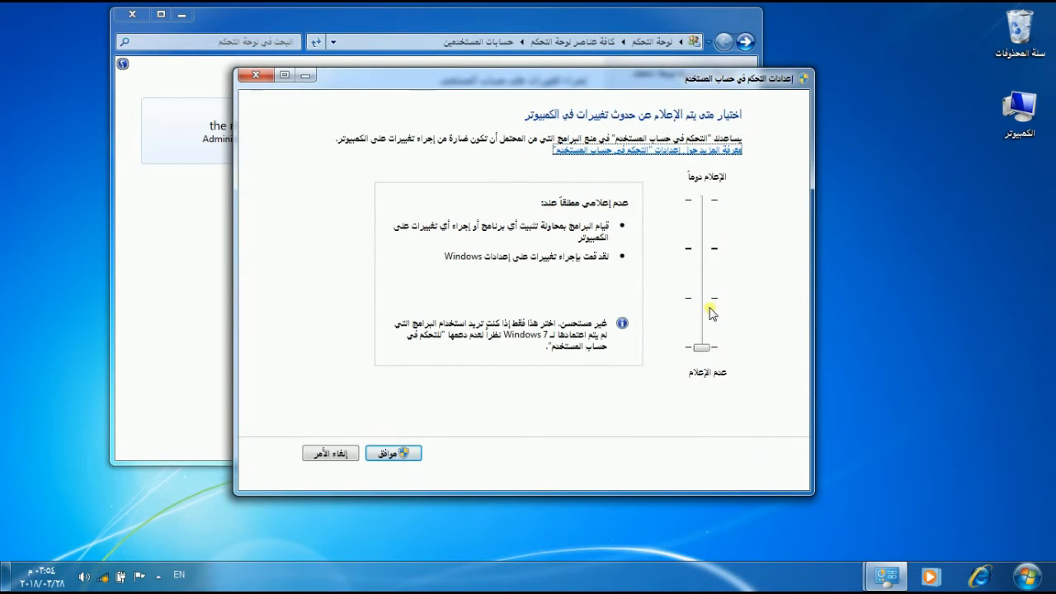
{"action": "left_click", "coordinate": [702, 256]}
{"action": "left_click", "coordinate": [701, 256]}
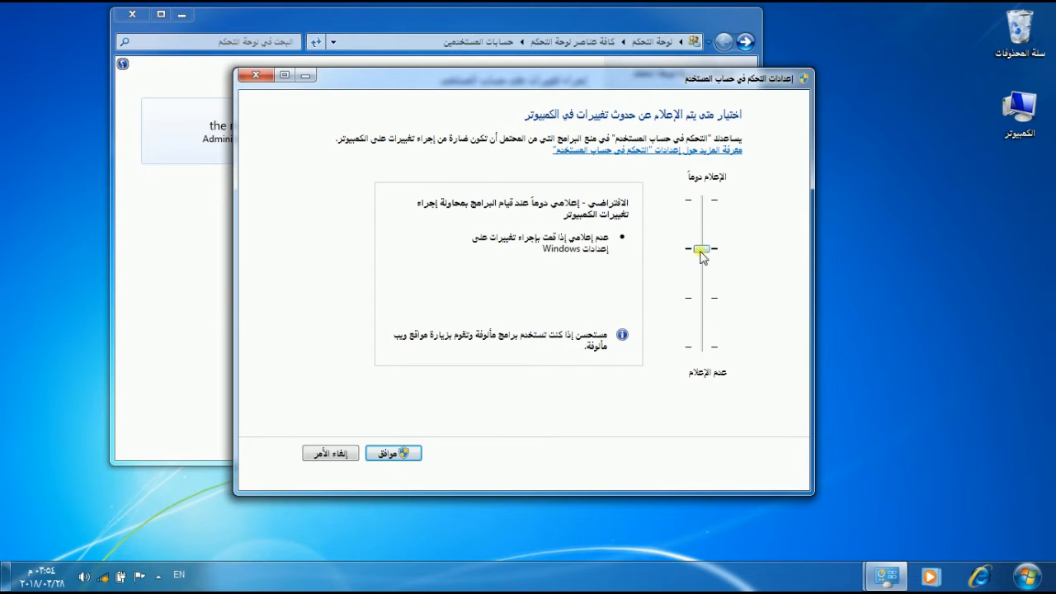
Lower the User Account Control level to Never notify, accept it and close Control Panel
{"action": "left_click_drag", "start_coordinate": [701, 254], "coordinate": [701, 355]}
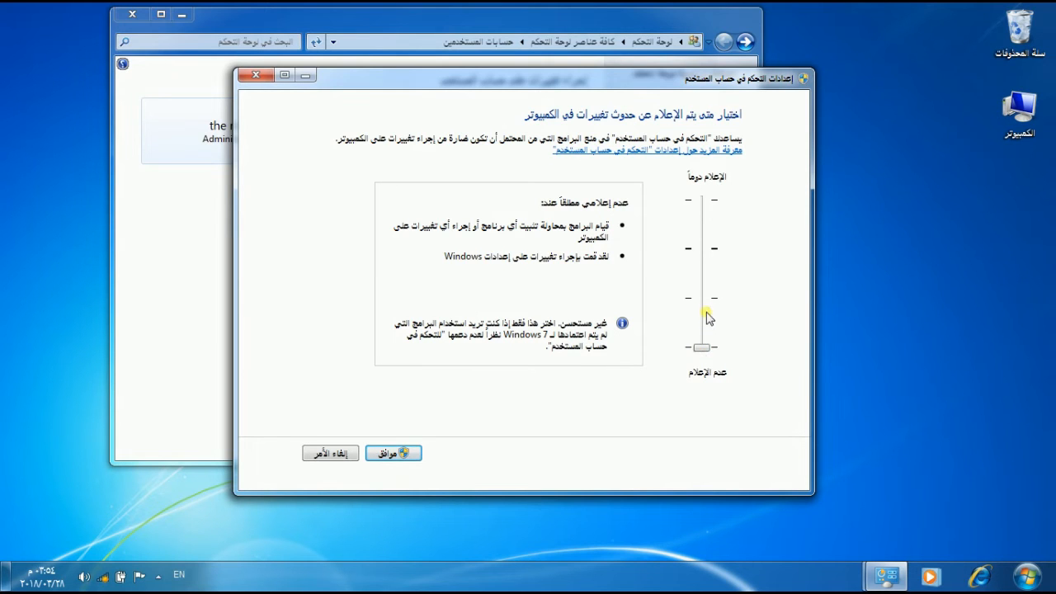
{"action": "left_click", "coordinate": [404, 455]}
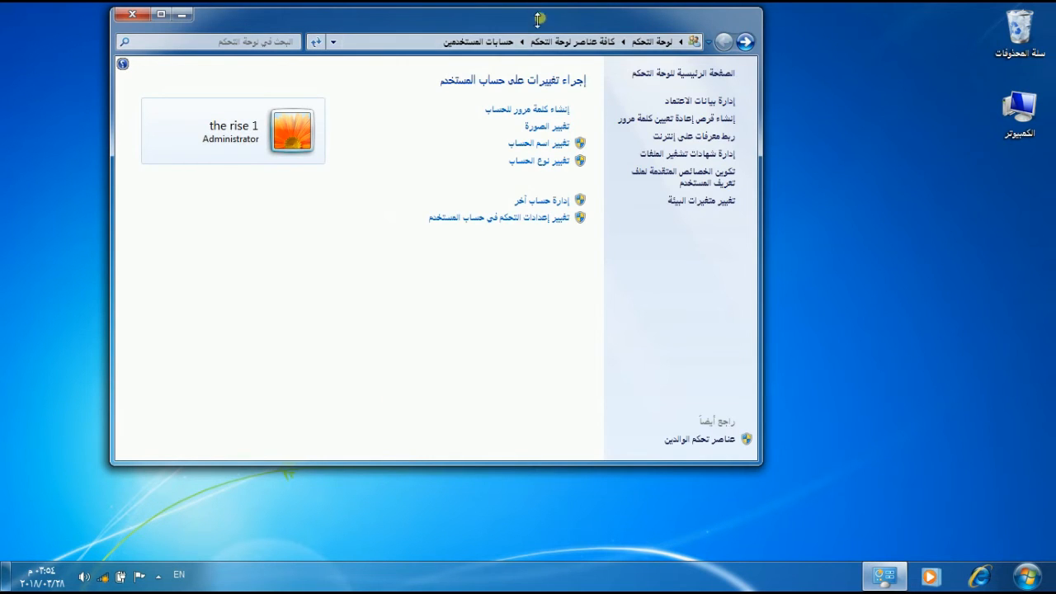
{"action": "left_click", "coordinate": [559, 43]}
{"action": "left_click", "coordinate": [132, 14]}
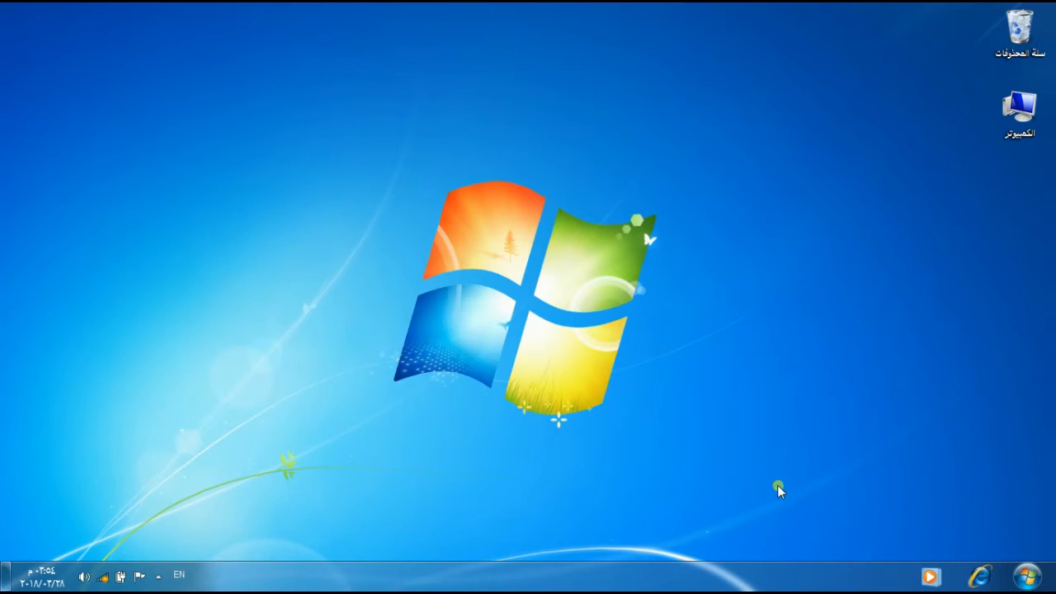
Complete the Windows Media Player first-run setup with the recommended settings and close the player
{"action": "left_click", "coordinate": [939, 580]}
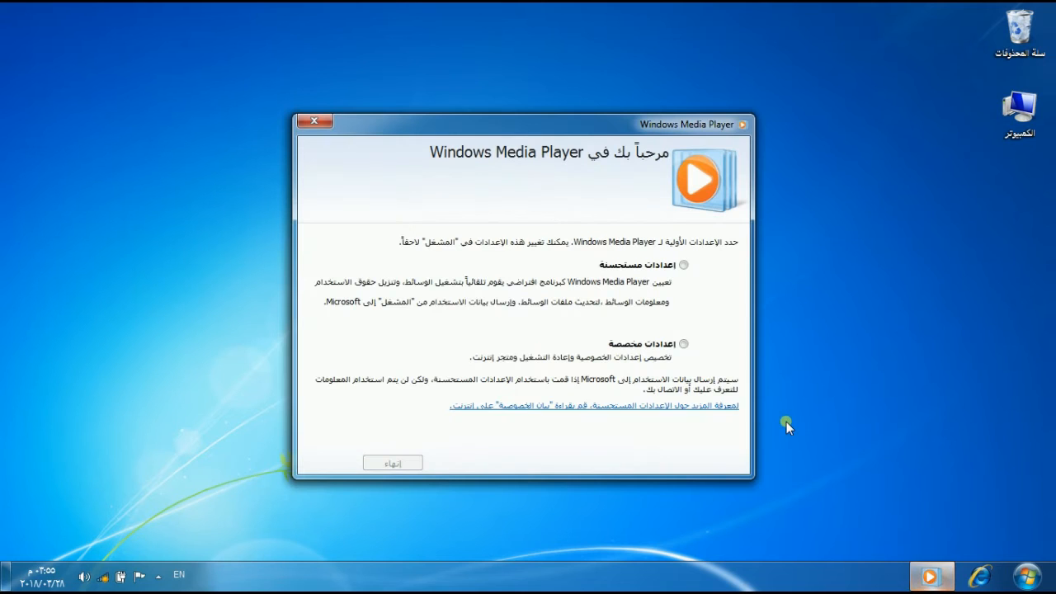
{"action": "left_click", "coordinate": [683, 265]}
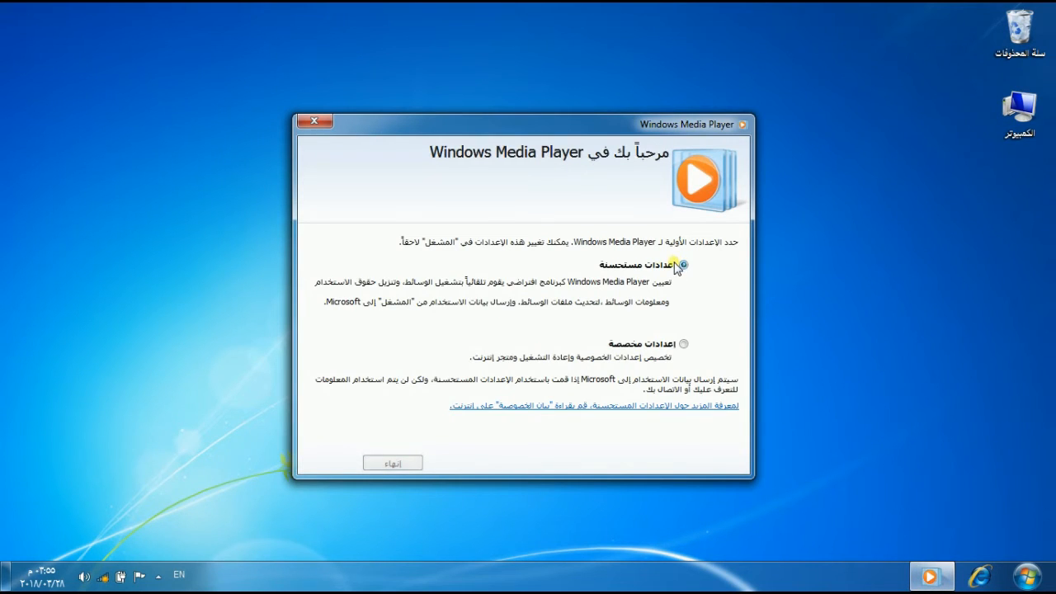
{"action": "left_click", "coordinate": [398, 462]}
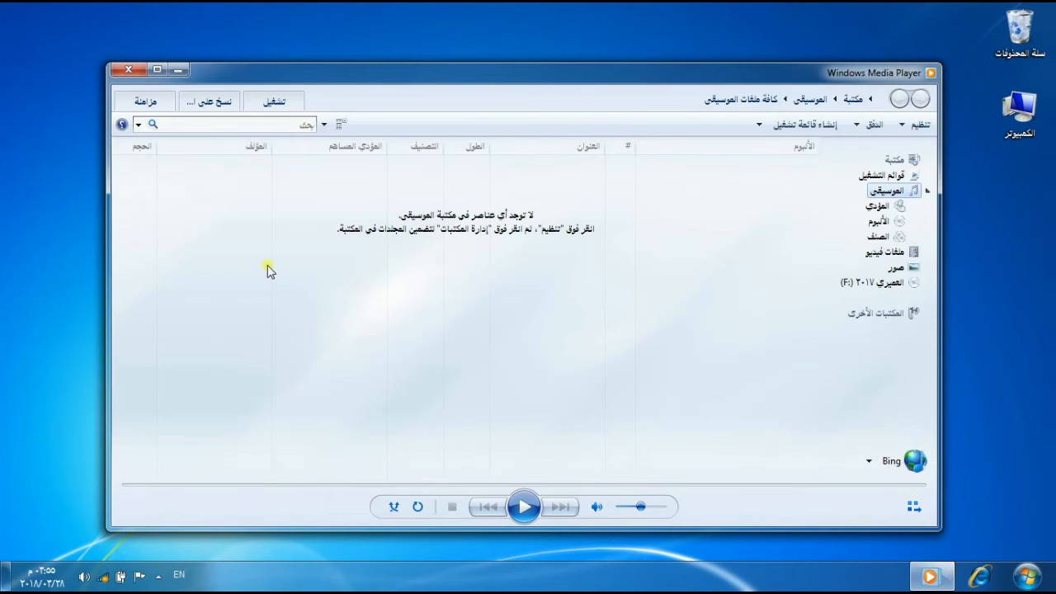
{"action": "left_click", "coordinate": [128, 69]}
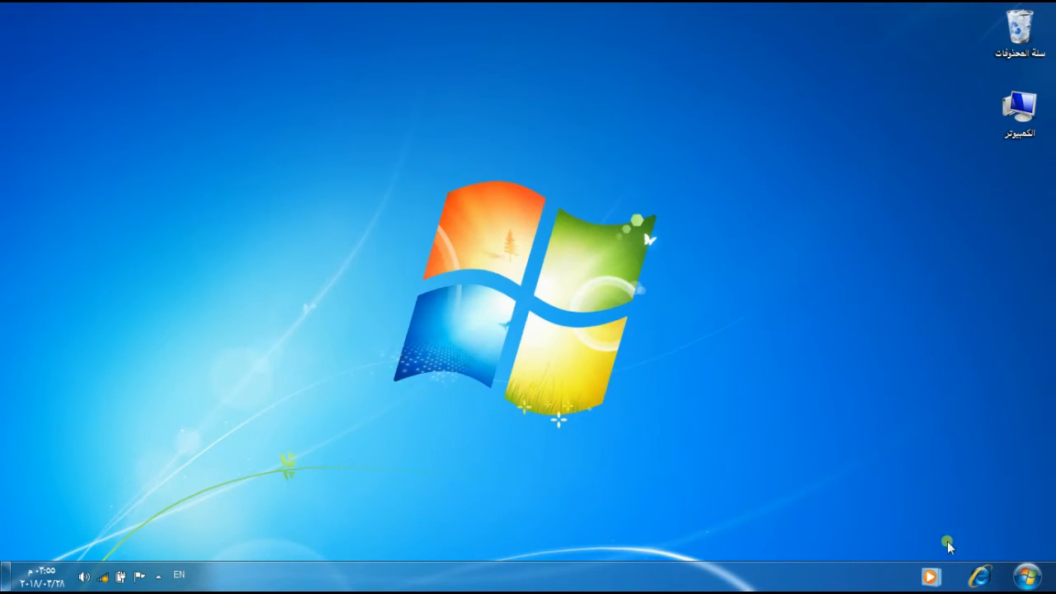
Open Internet Explorer and complete the Internet Explorer 8 setup wizard, choosing not to turn on Suggested Sites
{"action": "left_click", "coordinate": [980, 579]}
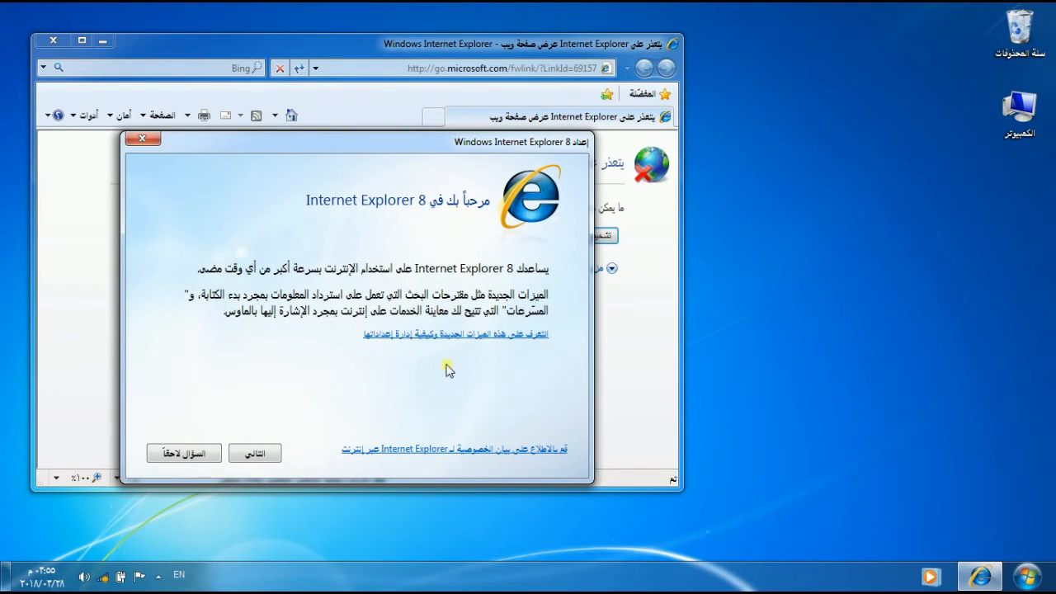
{"action": "left_click", "coordinate": [252, 453]}
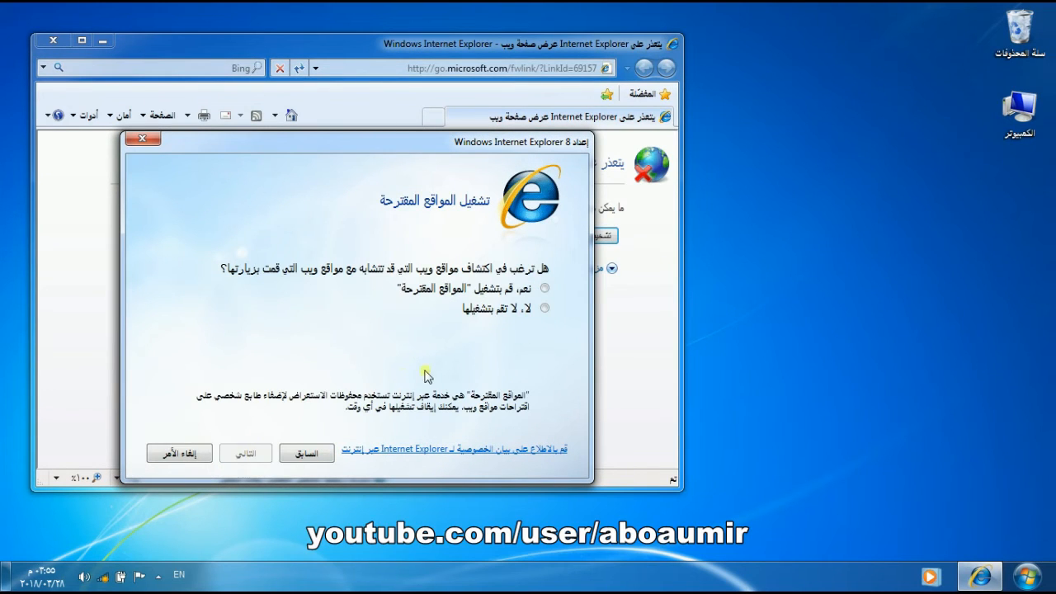
{"action": "left_click", "coordinate": [483, 311]}
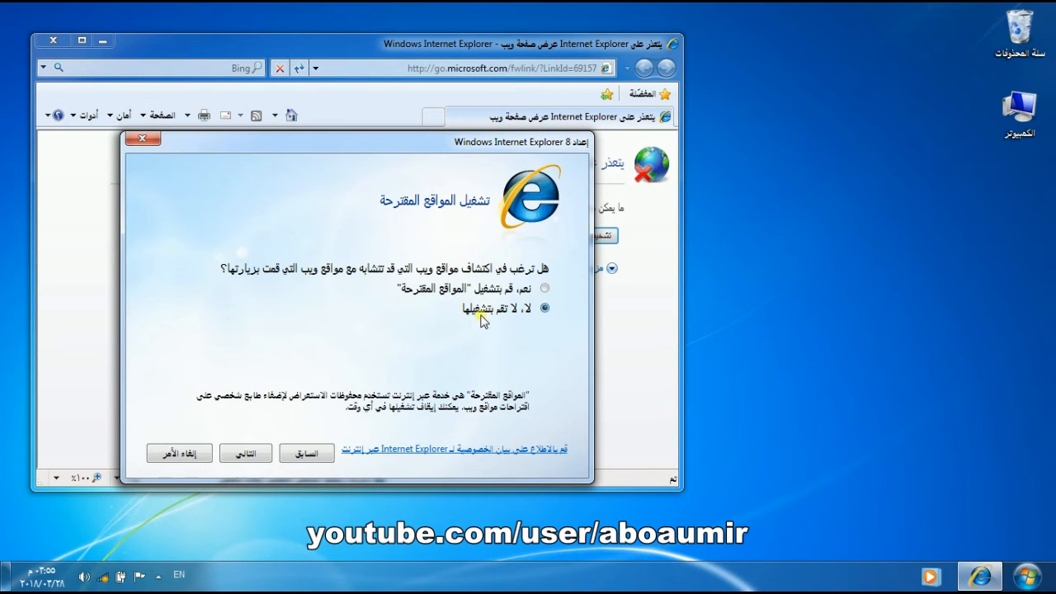
{"action": "left_click", "coordinate": [247, 454]}
{"action": "left_click", "coordinate": [477, 292]}
{"action": "left_click", "coordinate": [245, 454]}
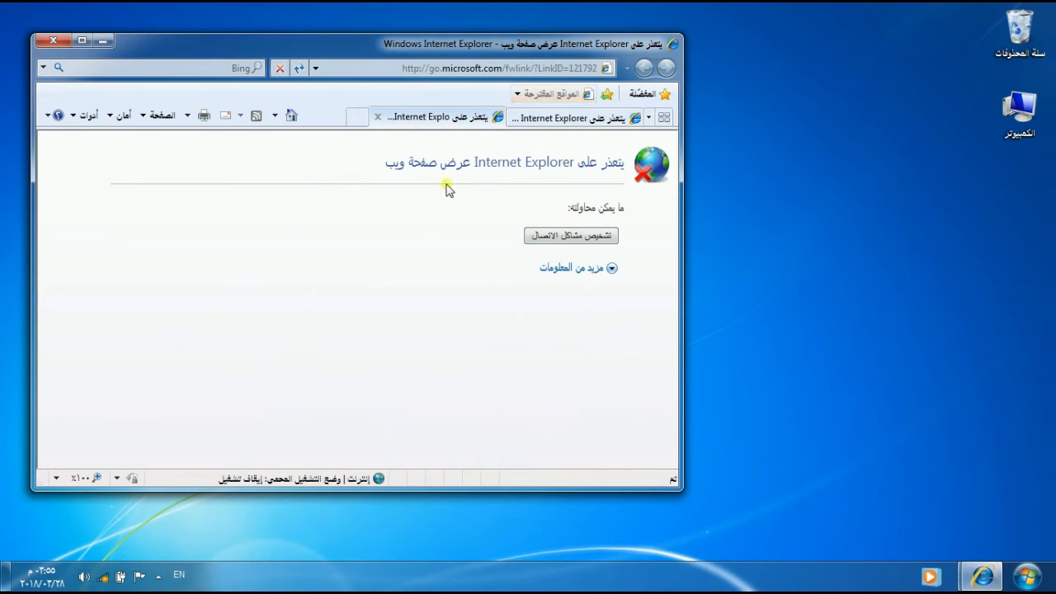
Close the extra Internet Explorer tab and the browser window
{"action": "left_click", "coordinate": [549, 117]}
{"action": "left_click", "coordinate": [515, 117]}
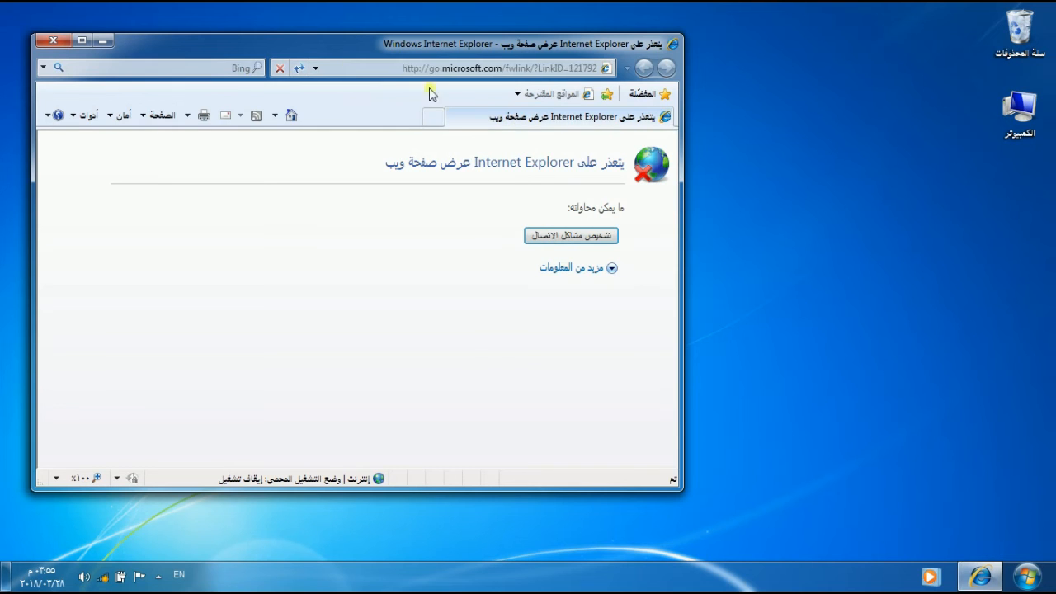
{"action": "left_click", "coordinate": [52, 40]}
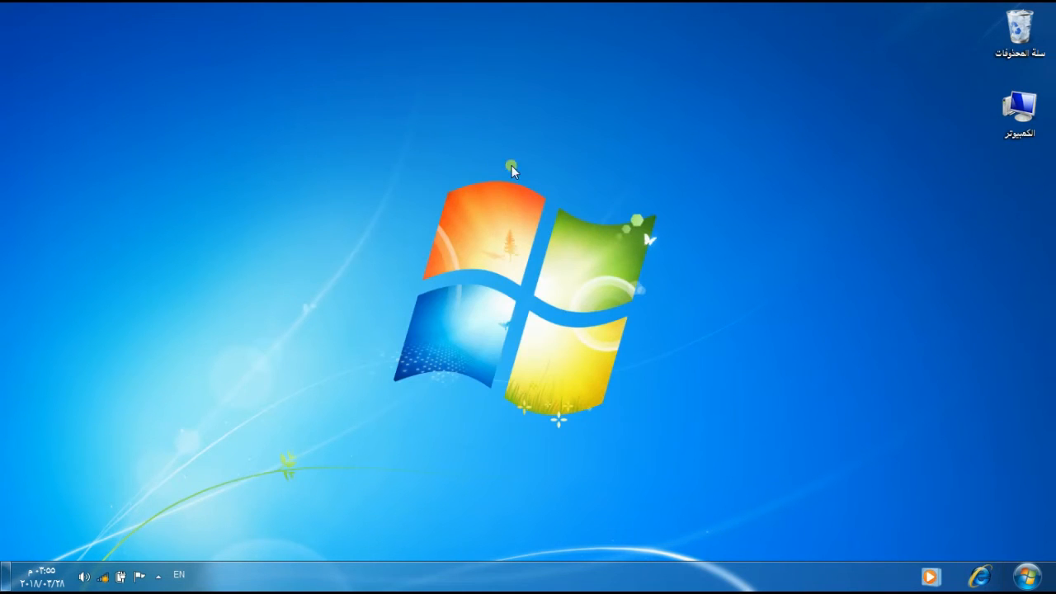
Open Computer, examine the details of drives D: and E:, and close the window
{"action": "double_click", "coordinate": [1023, 124]}
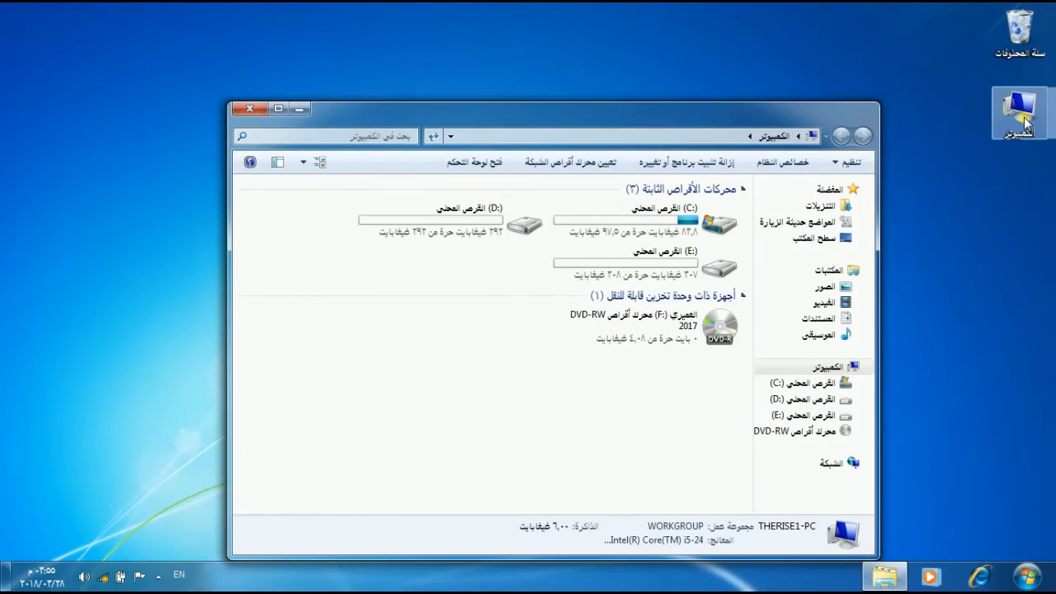
{"action": "left_click", "coordinate": [486, 221]}
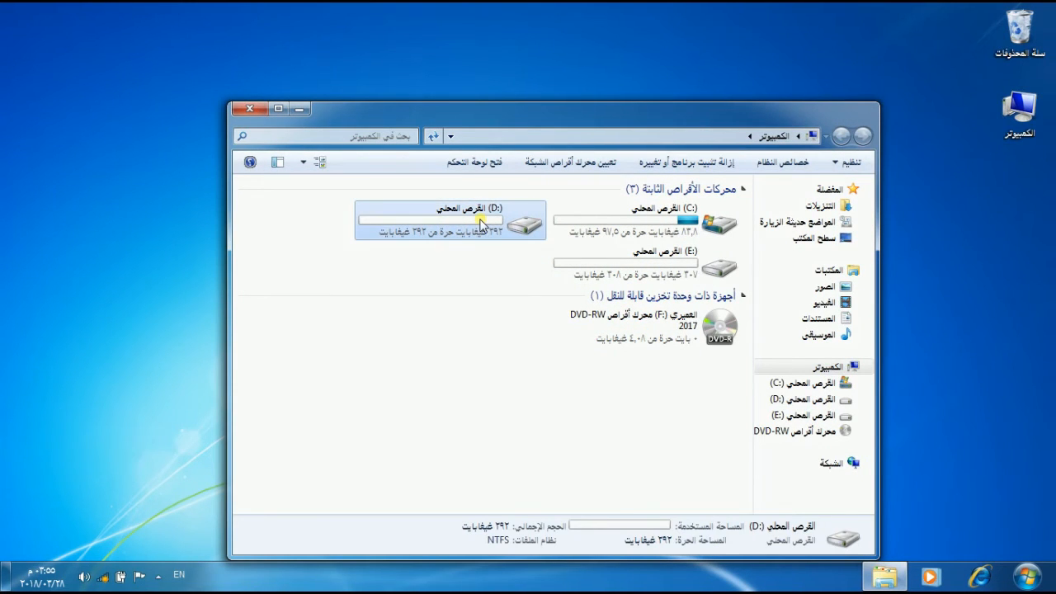
{"action": "left_click", "coordinate": [609, 262]}
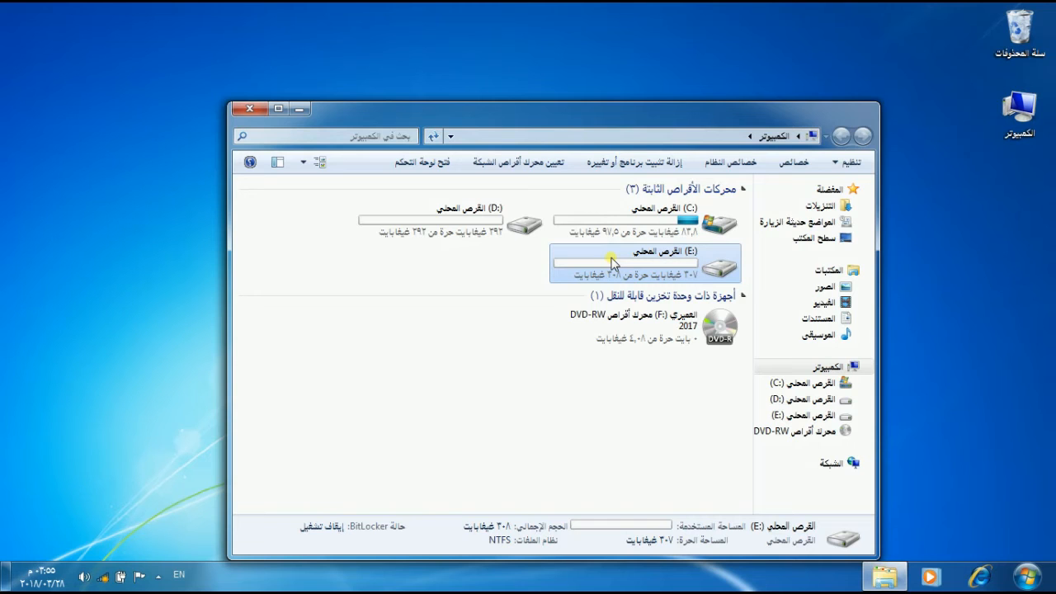
{"action": "left_click", "coordinate": [252, 110]}
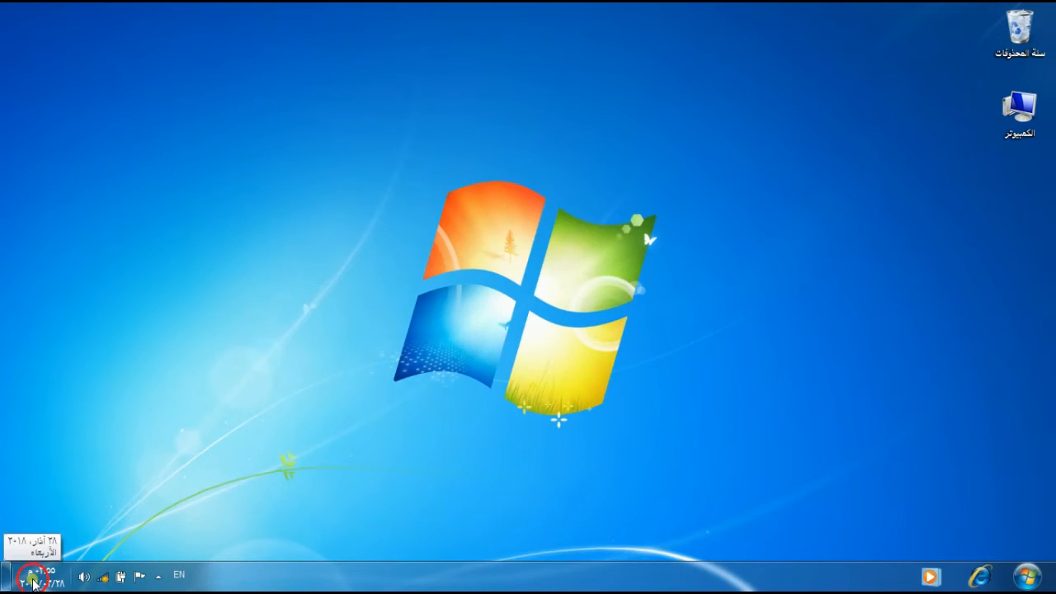
Check the system date and time in the clock's calendar pop-up and dismiss it
{"action": "left_click", "coordinate": [33, 582]}
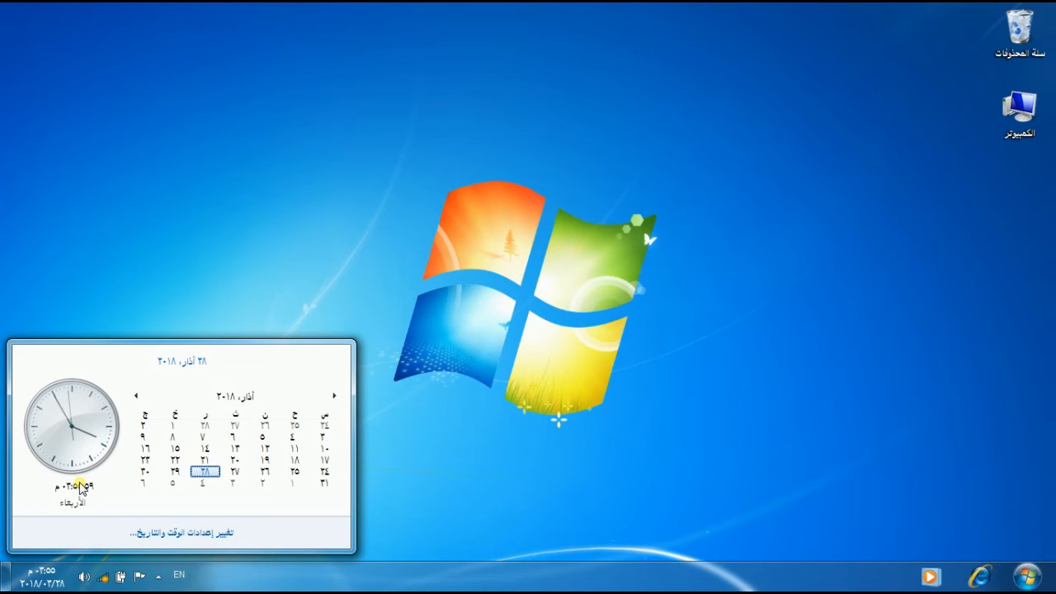
{"action": "left_click", "coordinate": [396, 401]}
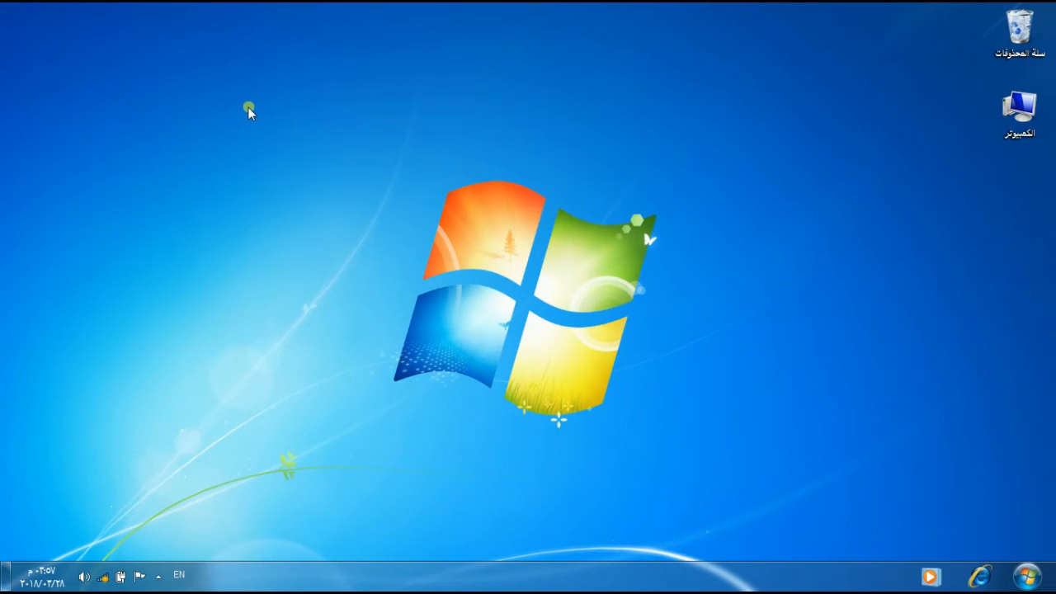
Open the desktop's Personalization settings and add the Control Panel icon to the desktop
{"action": "right_click", "coordinate": [383, 143]}
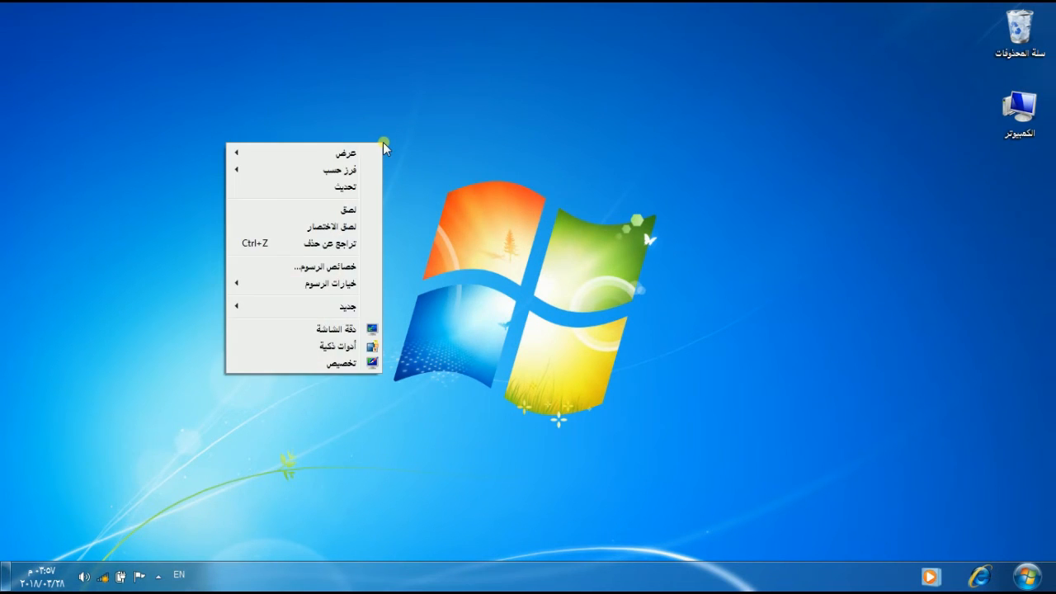
{"action": "left_click", "coordinate": [346, 365]}
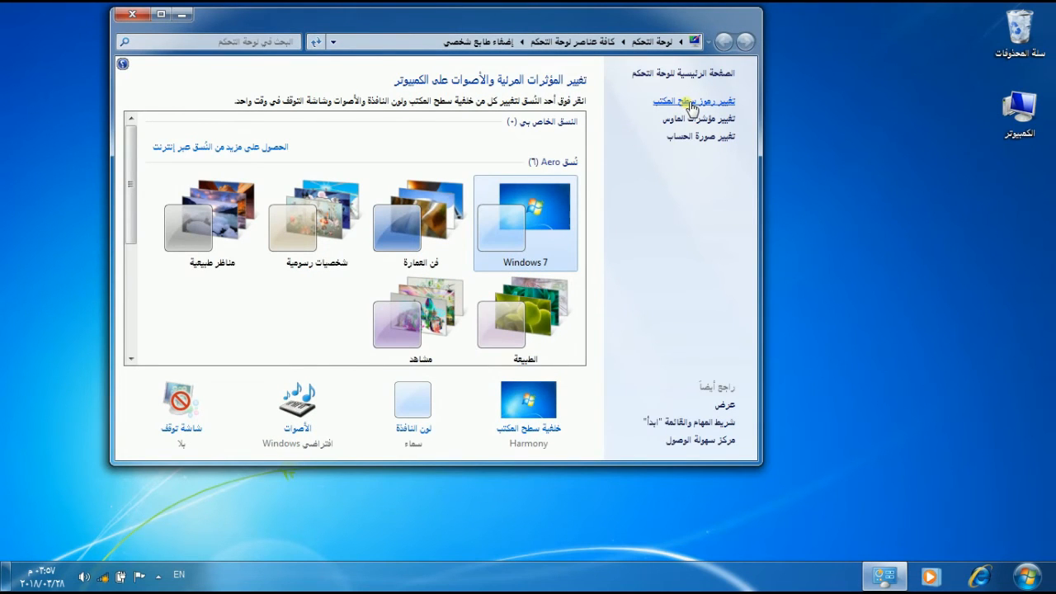
{"action": "left_click", "coordinate": [692, 106]}
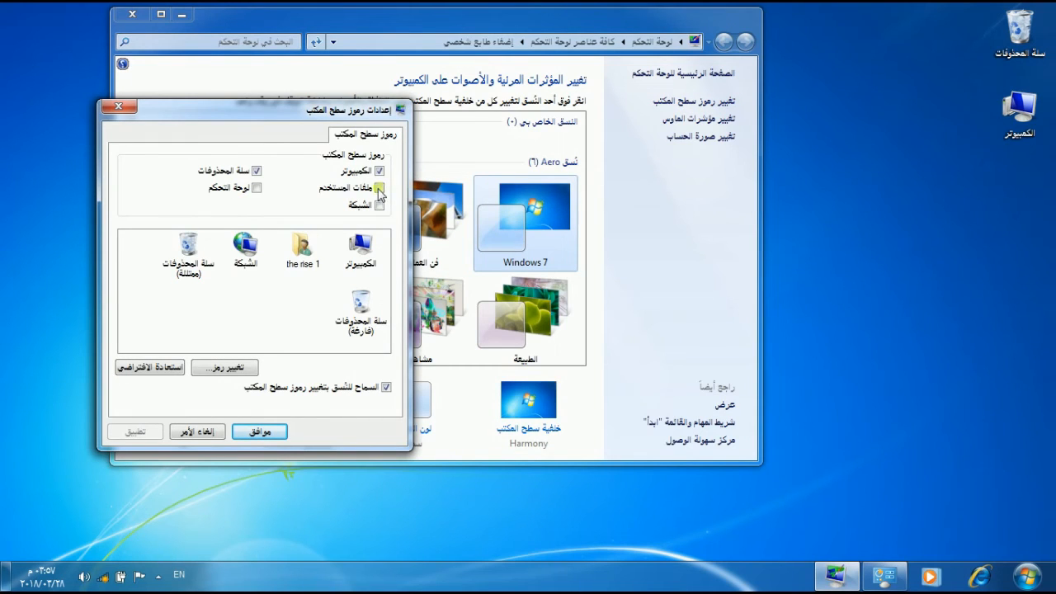
{"action": "left_click", "coordinate": [257, 188]}
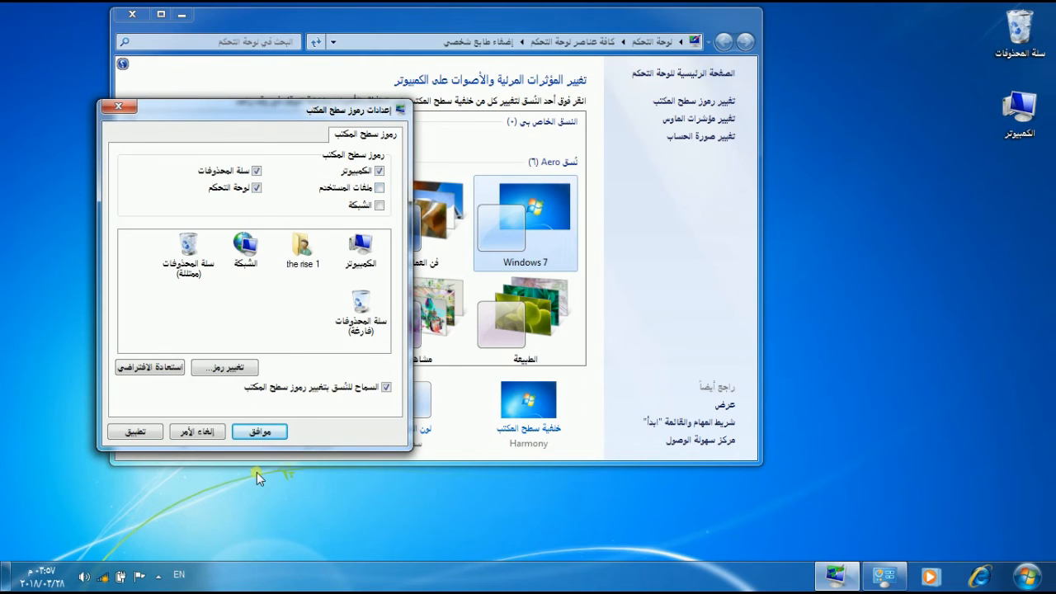
{"action": "left_click", "coordinate": [260, 432]}
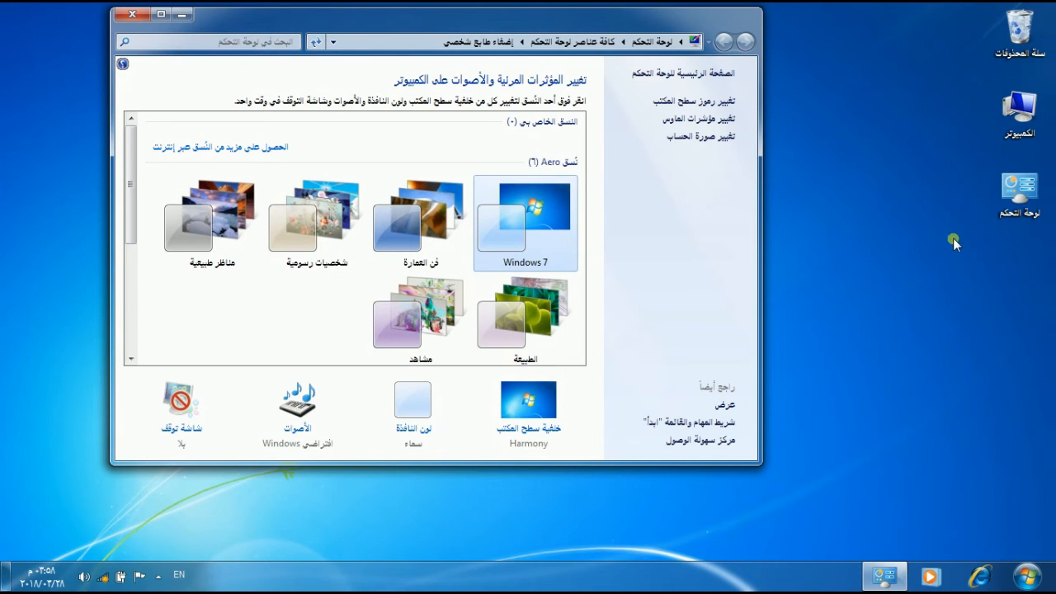
Open the Screen Saver settings and choose None as the screen saver
{"action": "left_click", "coordinate": [175, 425]}
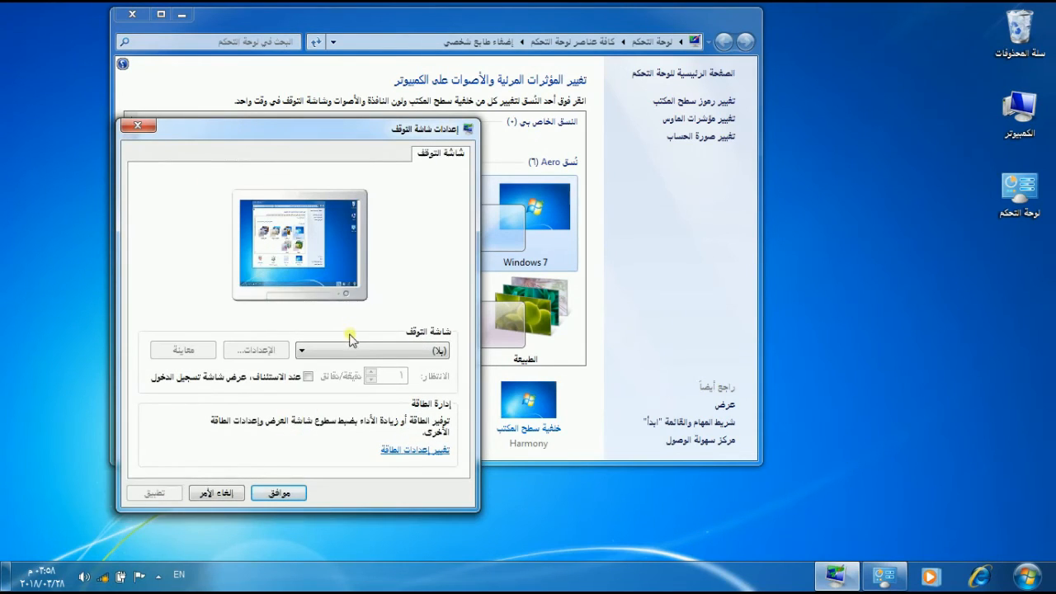
{"action": "left_click", "coordinate": [347, 351]}
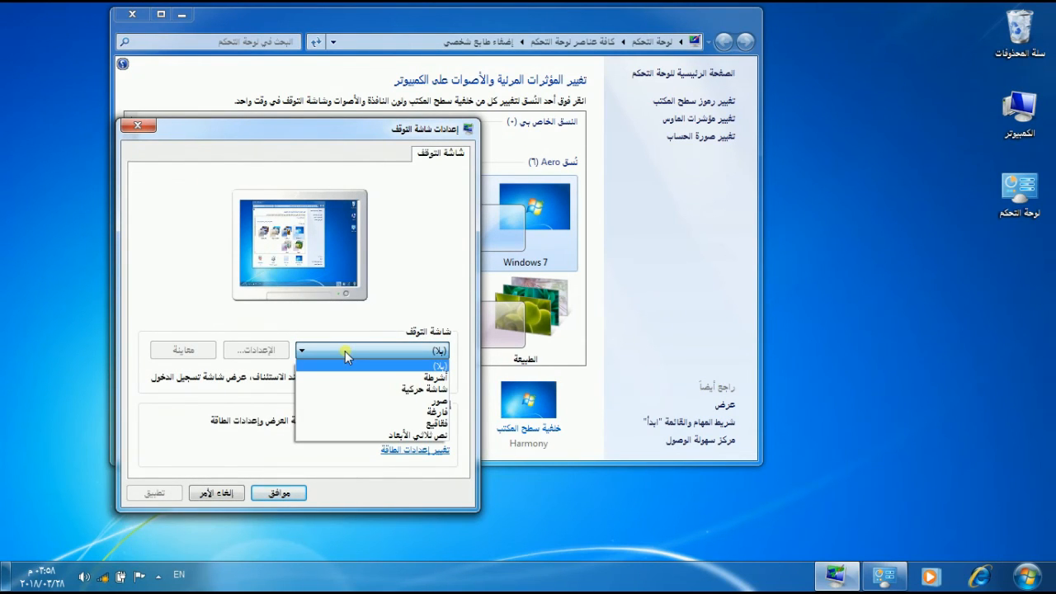
{"action": "left_click", "coordinate": [363, 366]}
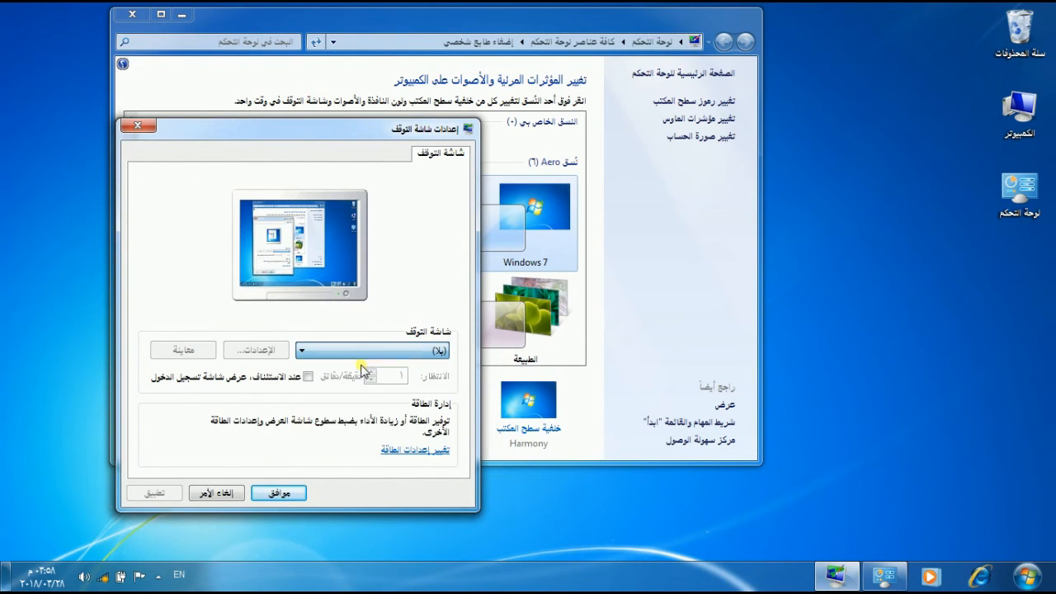
Open the power settings, slightly lower the Balanced plan's on-battery brightness and save the plan changes
{"action": "left_click", "coordinate": [400, 452]}
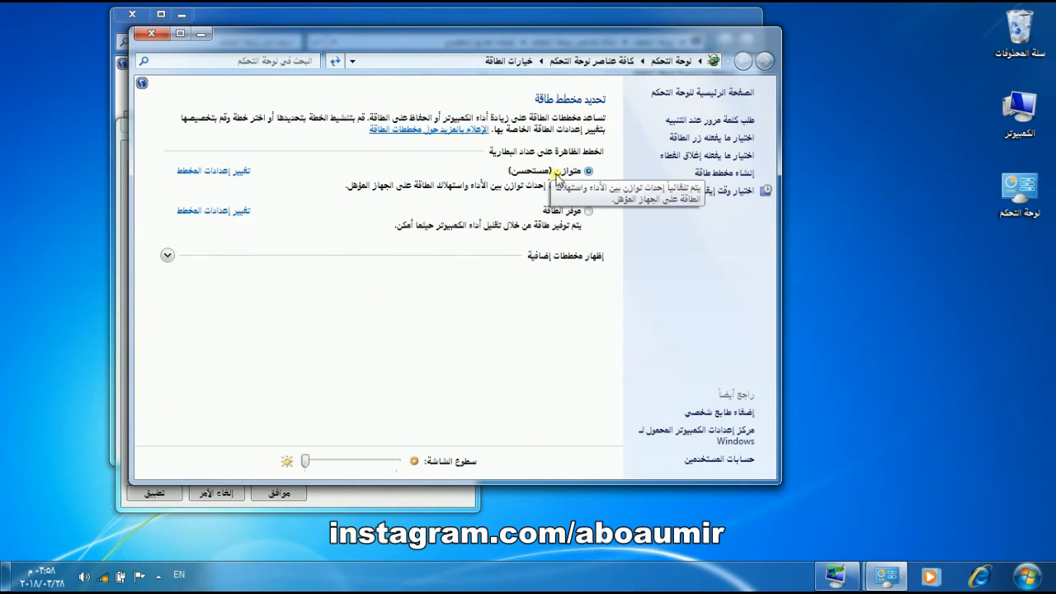
{"action": "left_click", "coordinate": [221, 178]}
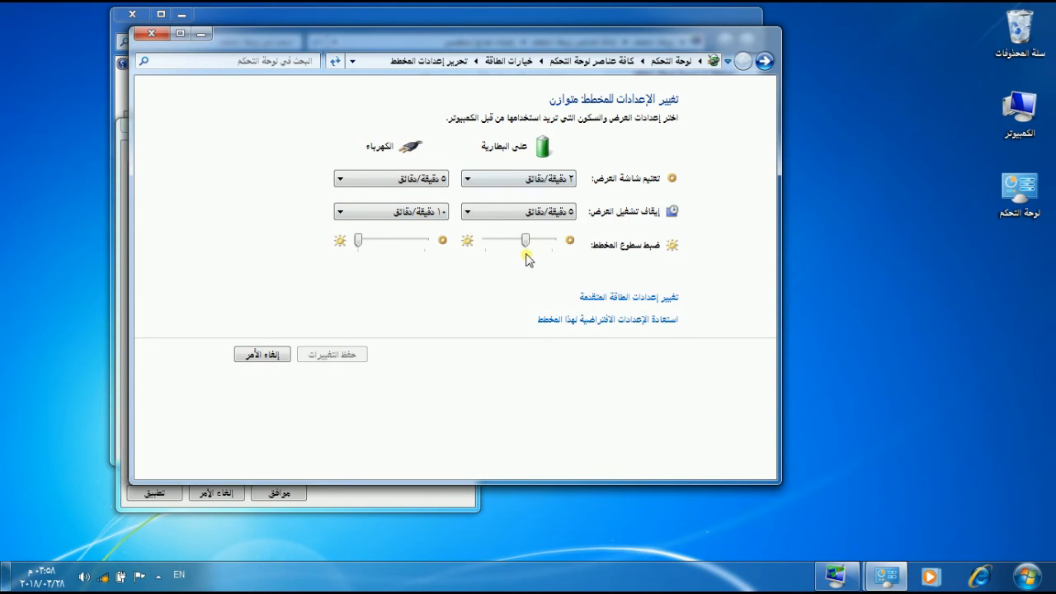
{"action": "left_click_drag", "start_coordinate": [525, 240], "coordinate": [529, 240]}
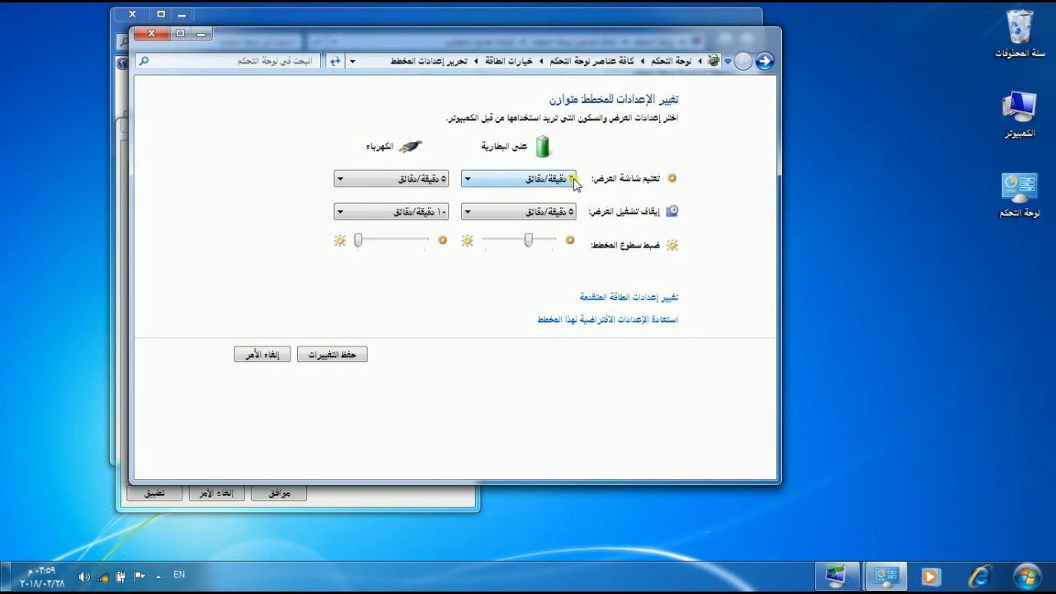
{"action": "left_click", "coordinate": [541, 213]}
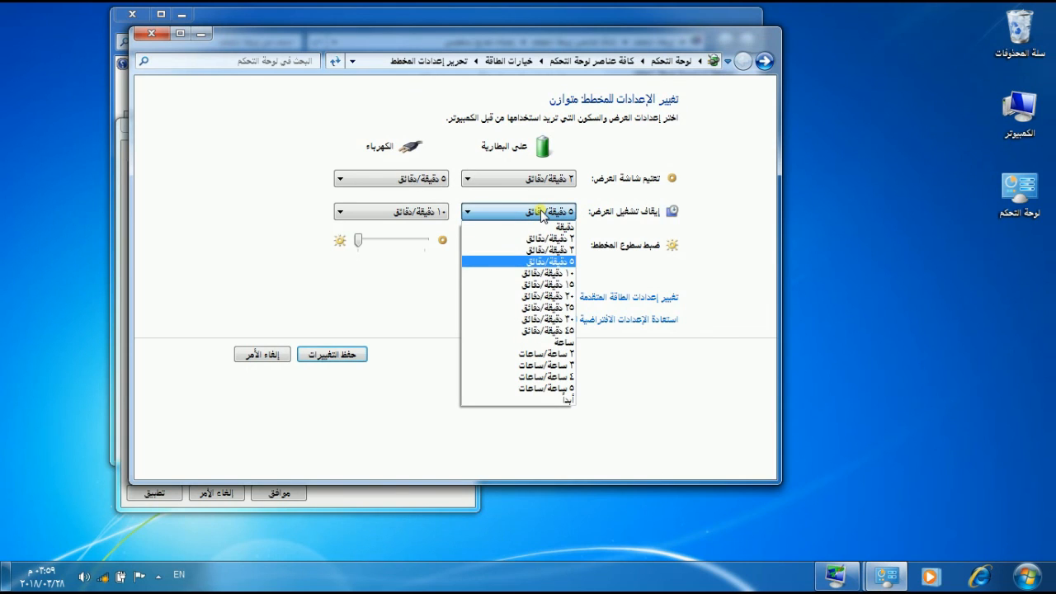
{"action": "left_click", "coordinate": [541, 213]}
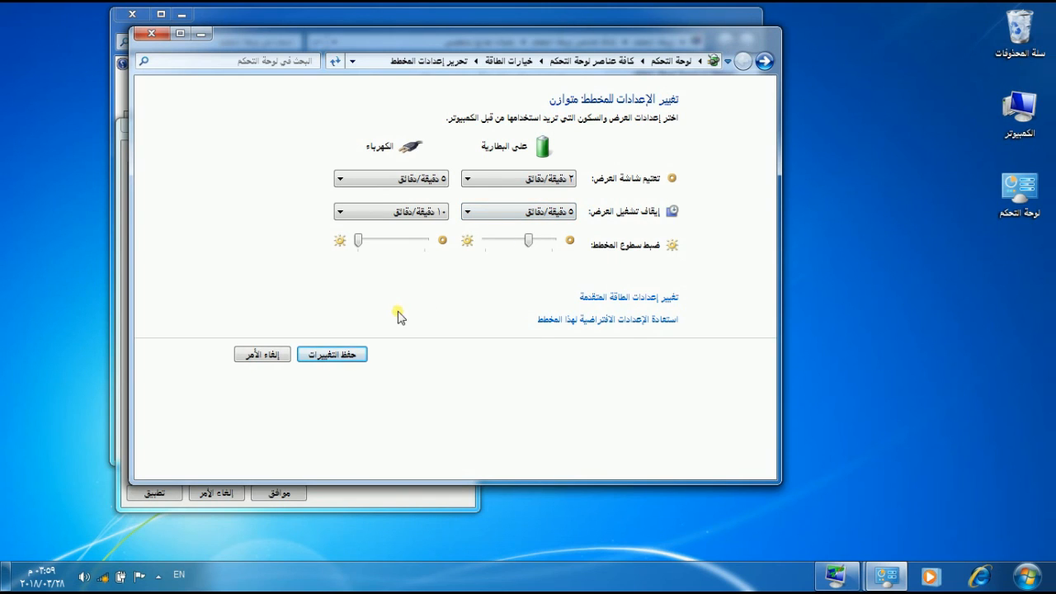
{"action": "left_click", "coordinate": [332, 354]}
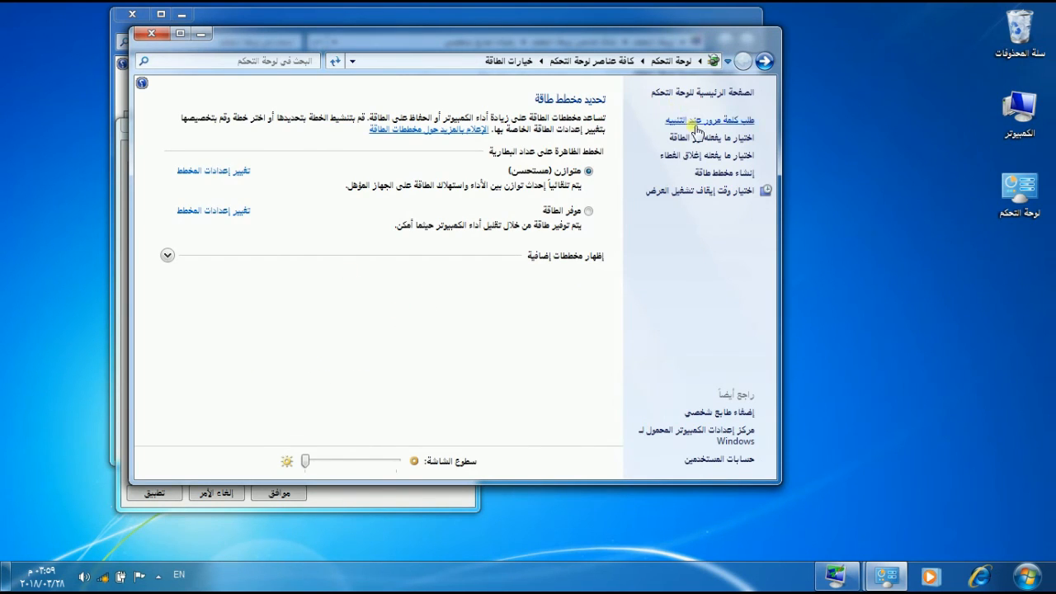
Examine the power button and lid settings, including the on-battery power button options, and cancel without saving
{"action": "left_click", "coordinate": [692, 159]}
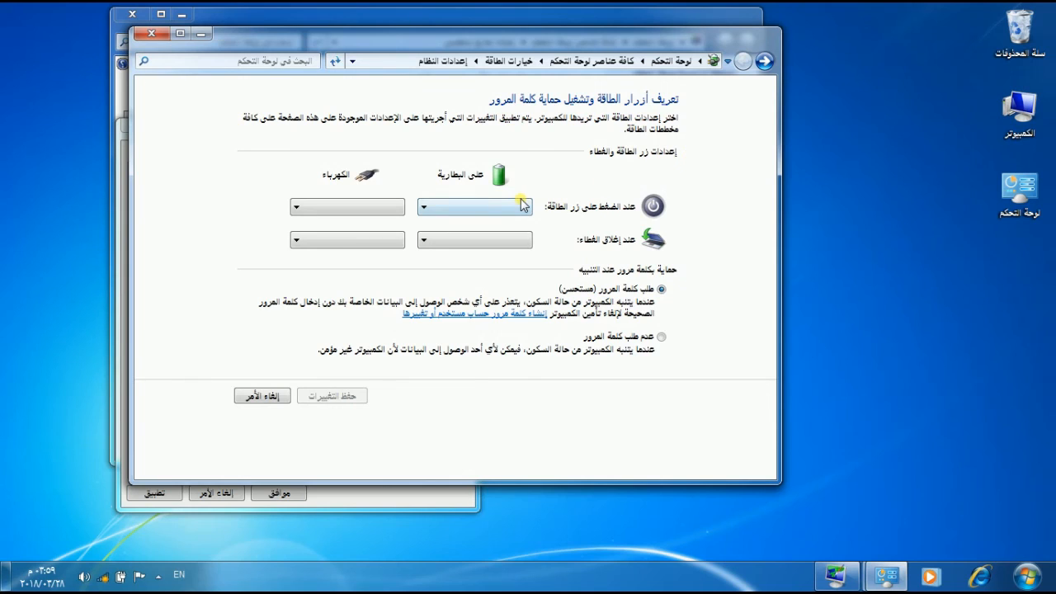
{"action": "left_click", "coordinate": [513, 211]}
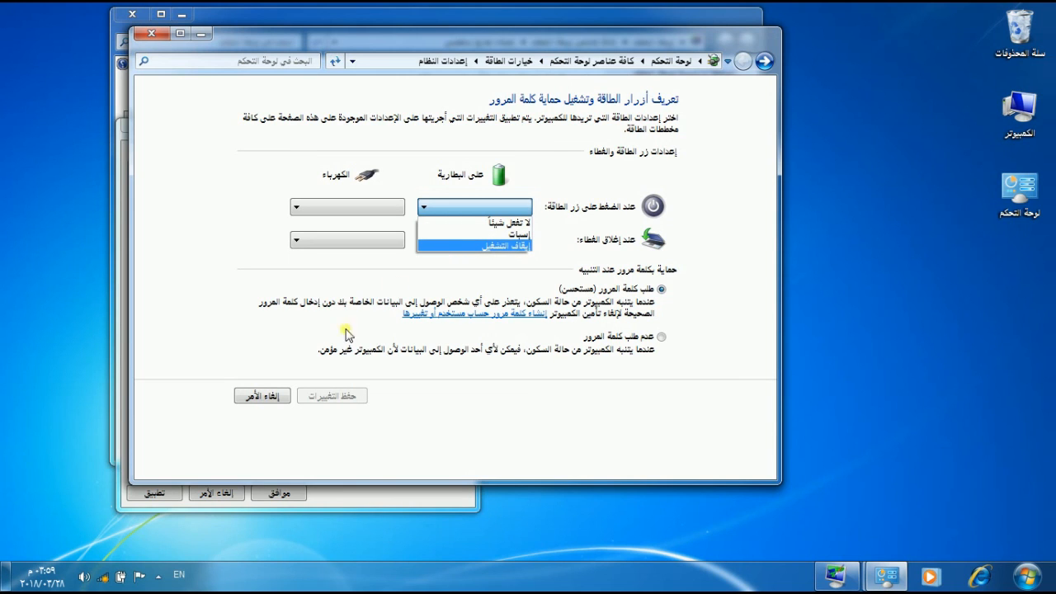
{"action": "left_click", "coordinate": [262, 398]}
{"action": "left_click", "coordinate": [262, 397]}
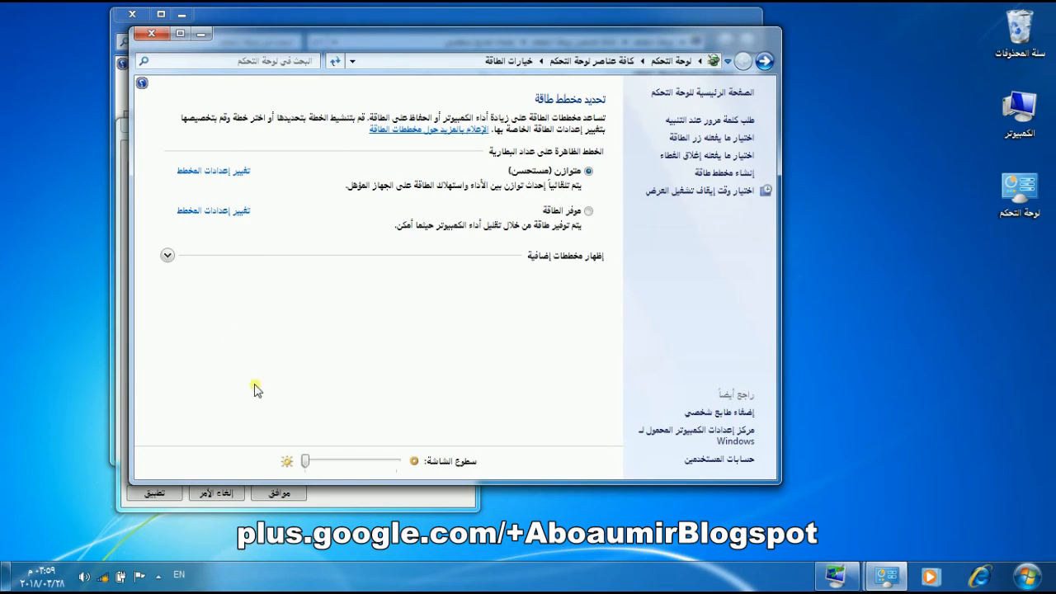
Close Power Options, accept the Screen Saver settings and close the Personalization window
{"action": "left_click", "coordinate": [151, 34]}
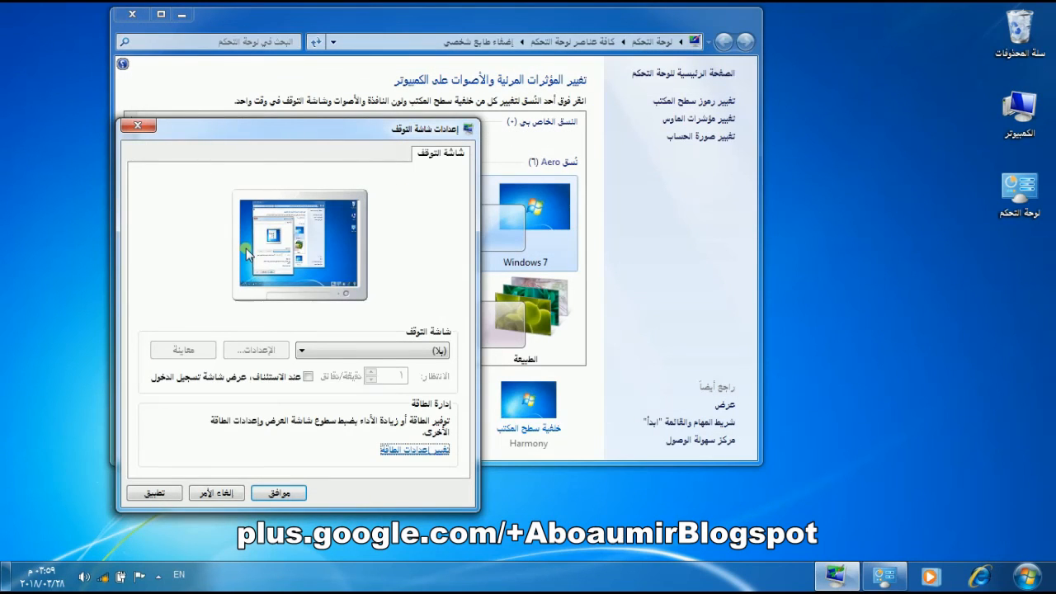
{"action": "left_click", "coordinate": [282, 493]}
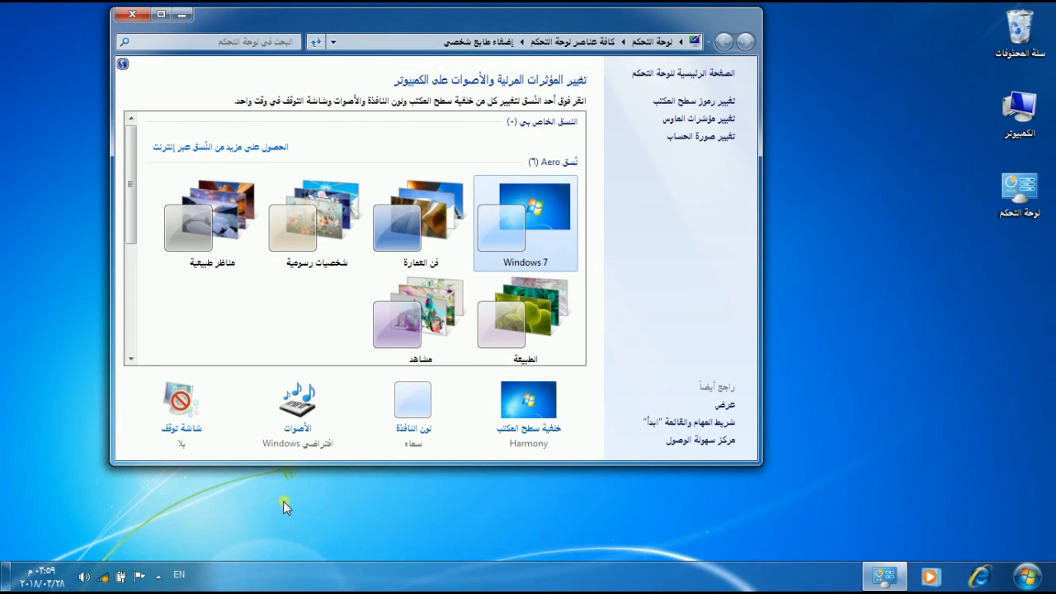
{"action": "left_click", "coordinate": [133, 14]}
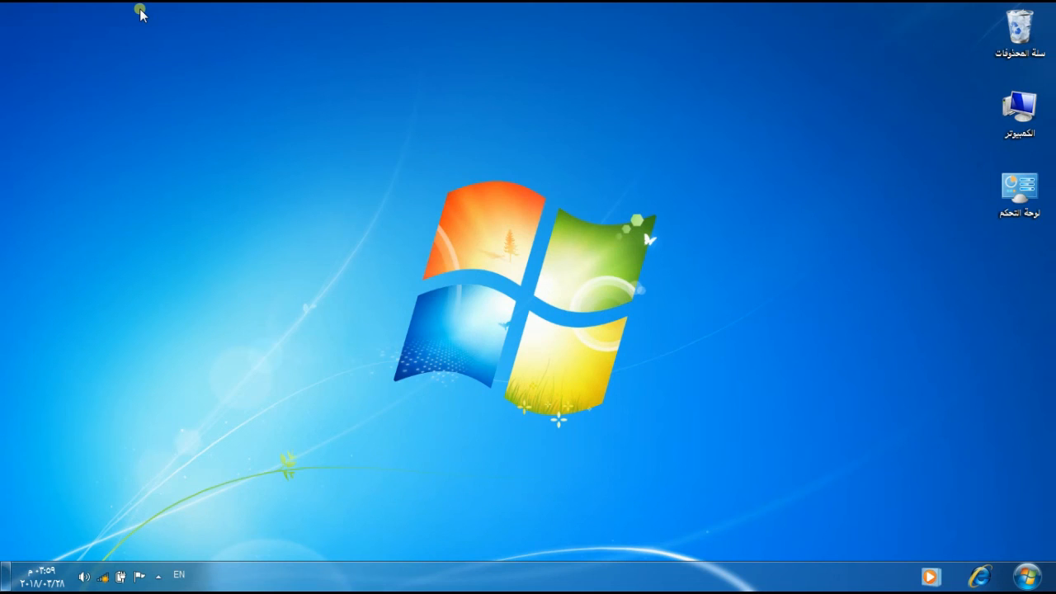